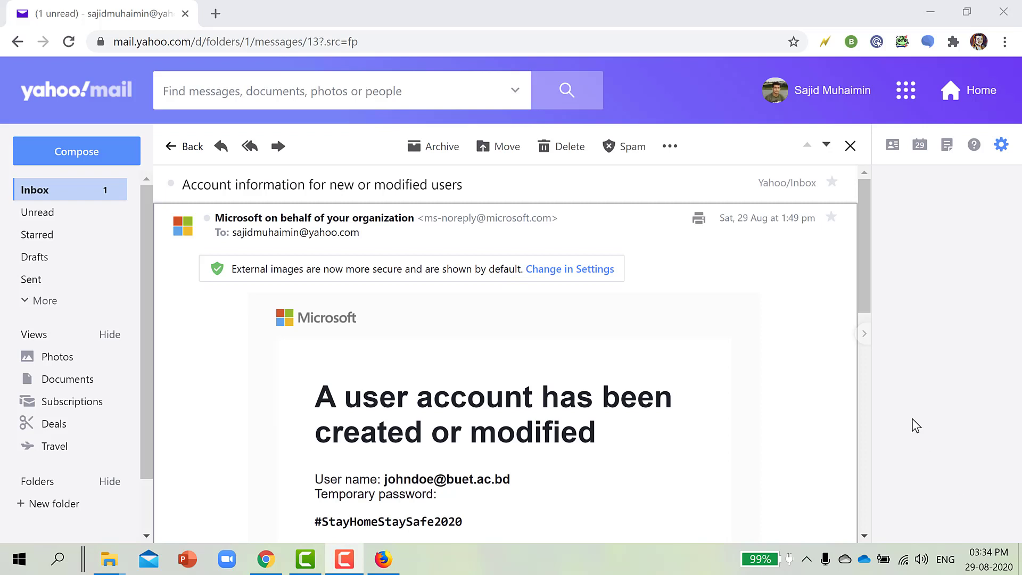
Read the new account's user name and temporary password in the Yahoo email, then switch to Firefox.
click(83, 4)
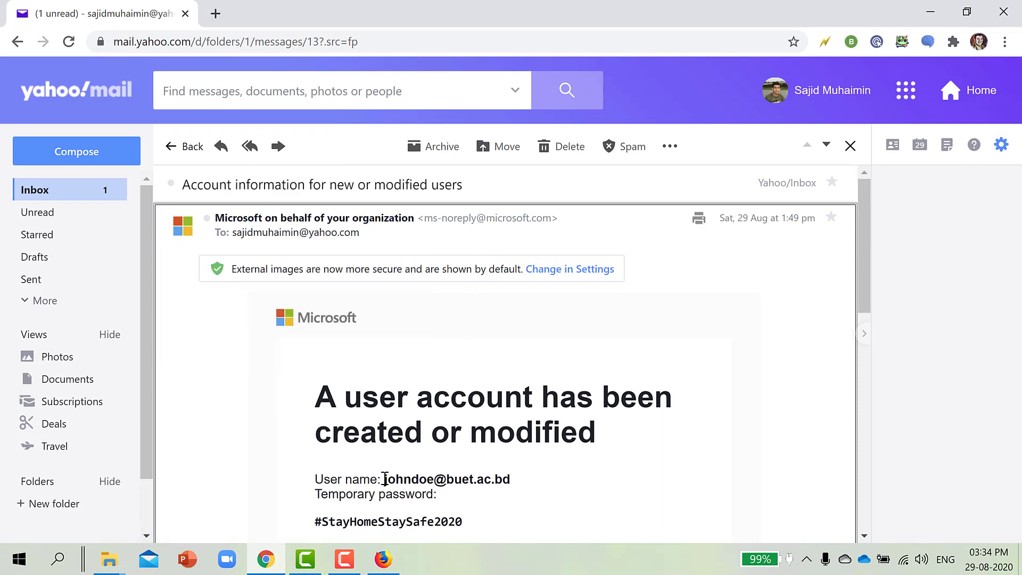
scroll(413, 508, down, 1)
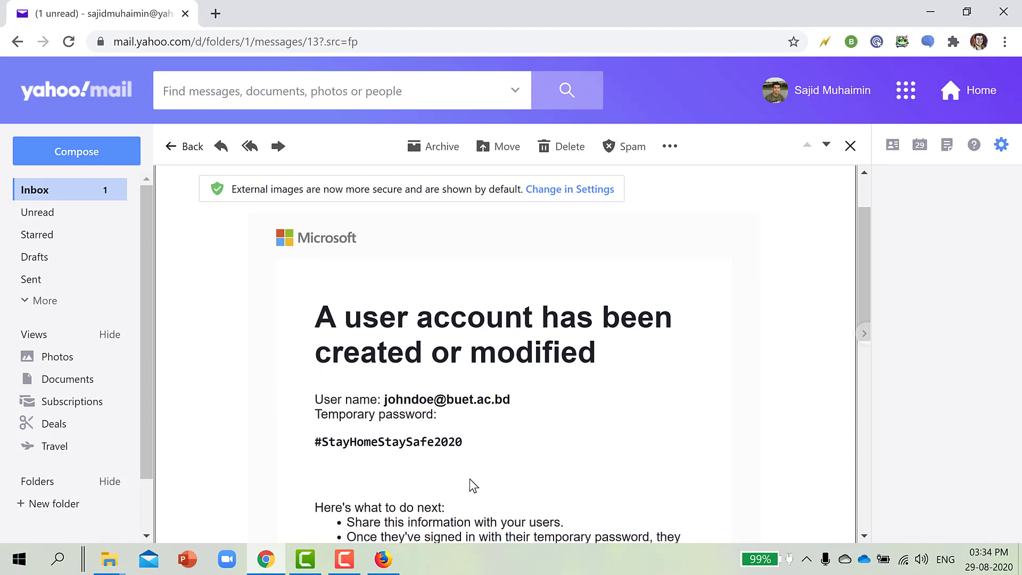
scroll(470, 478, up, 1)
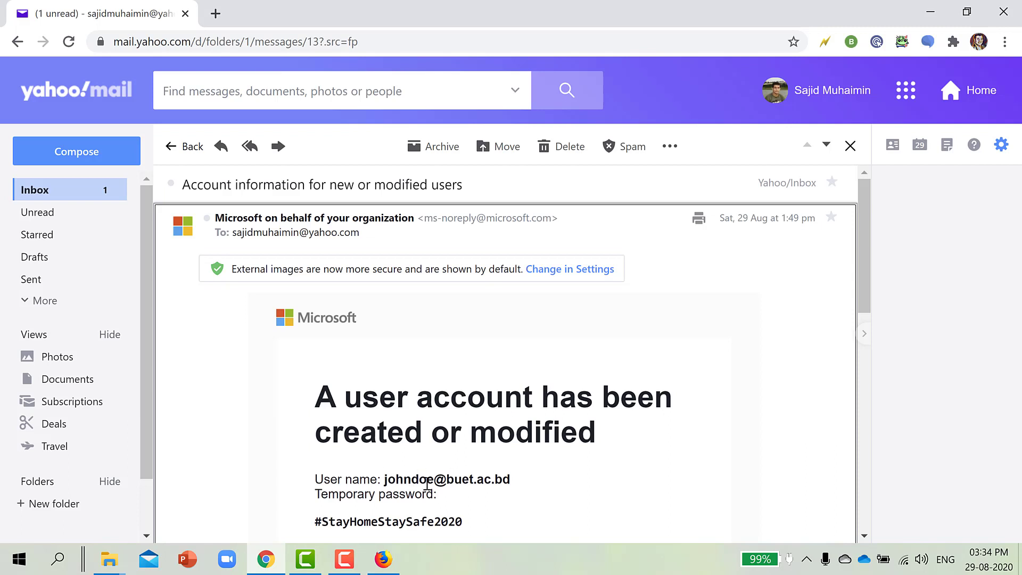
click(384, 558)
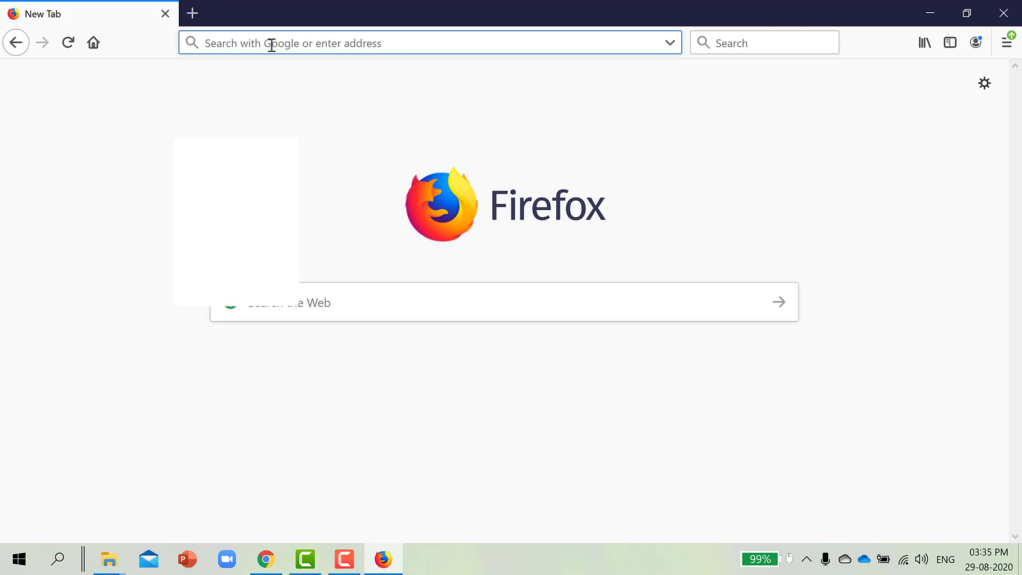
Load portal.office.com and submit the user name copied from the email.
text(portal.office.com/)
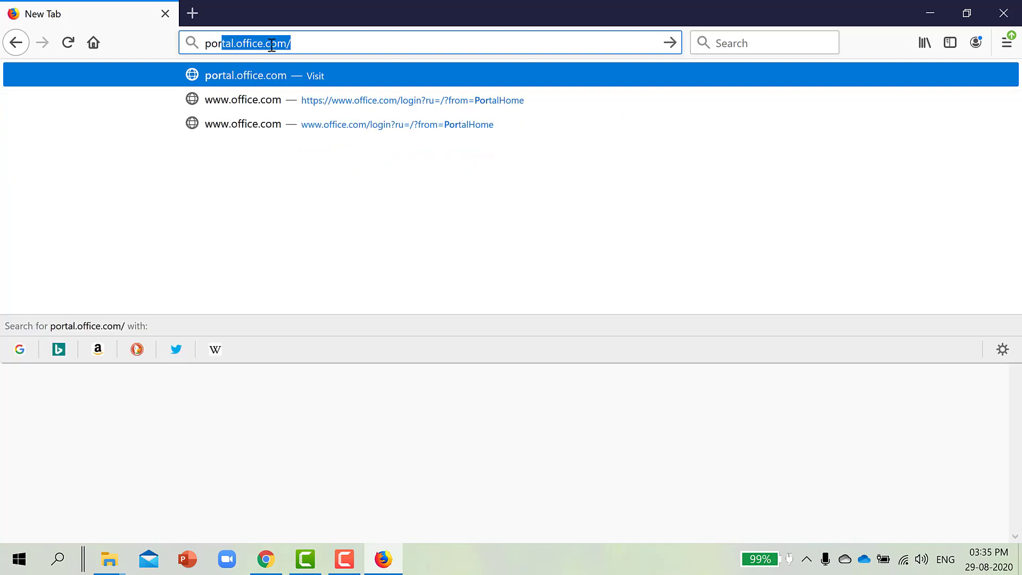
key(Return)
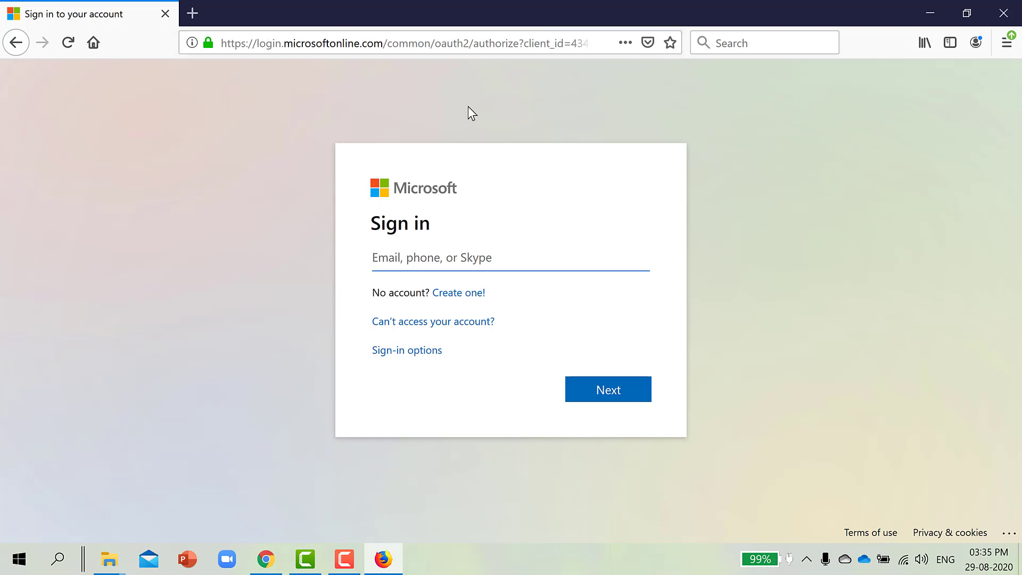
click(281, 550)
scroll(474, 343, down, 3)
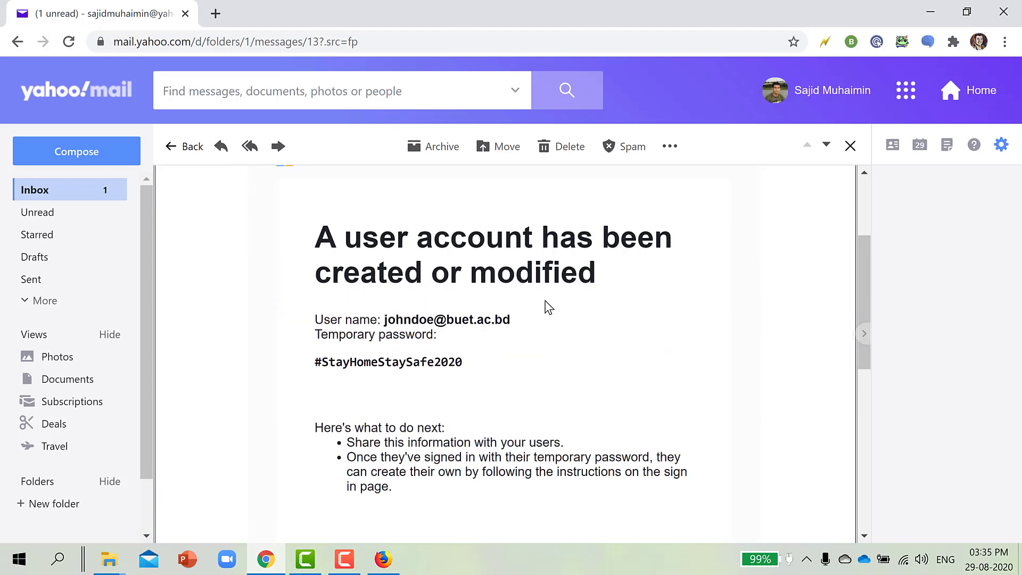
drag(512, 321, 383, 319)
key(ctrl+c)
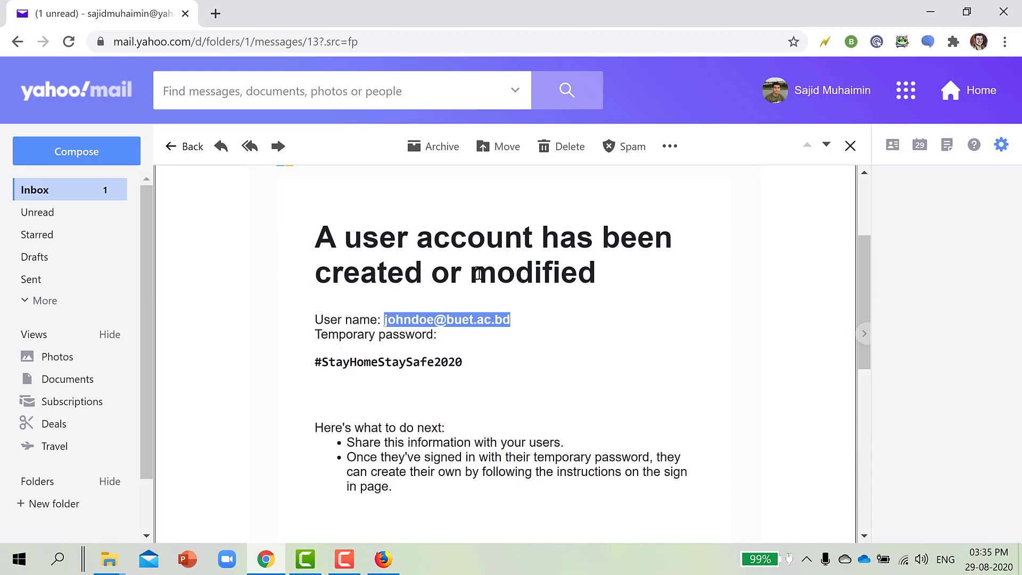
click(383, 559)
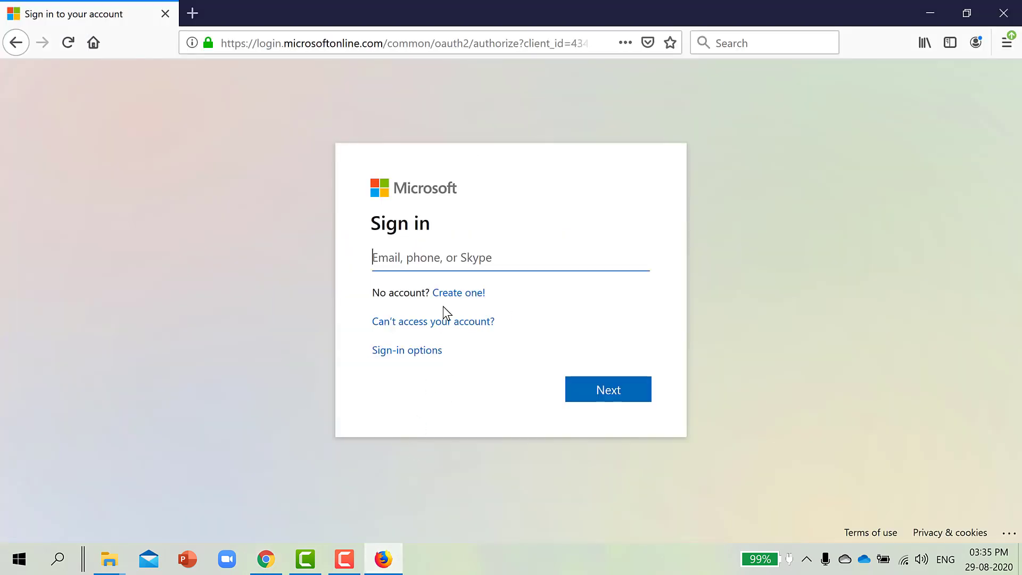
key(ctrl+v)
click(605, 391)
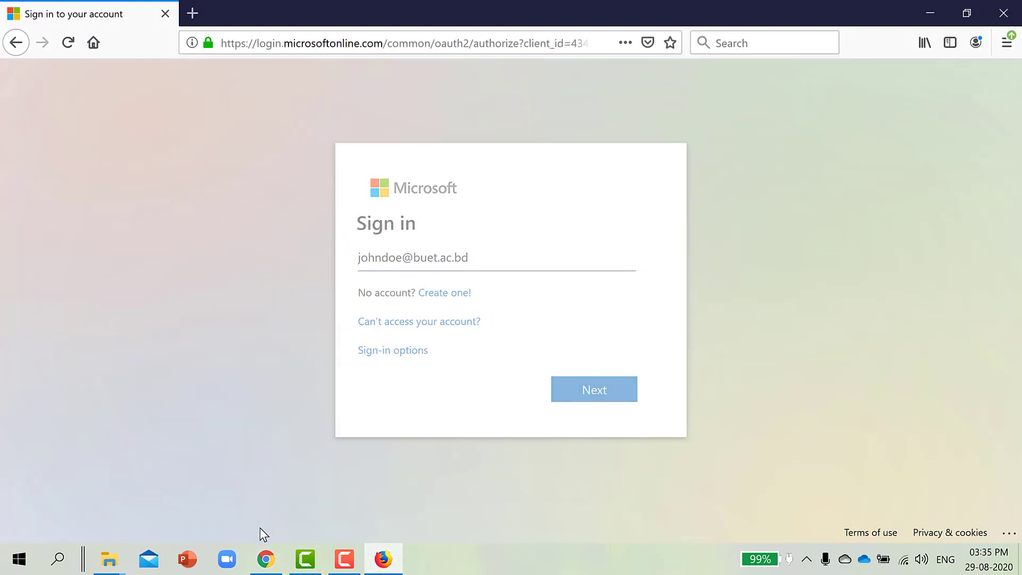
Copy the temporary password from the email and return to the sign-in page.
click(266, 559)
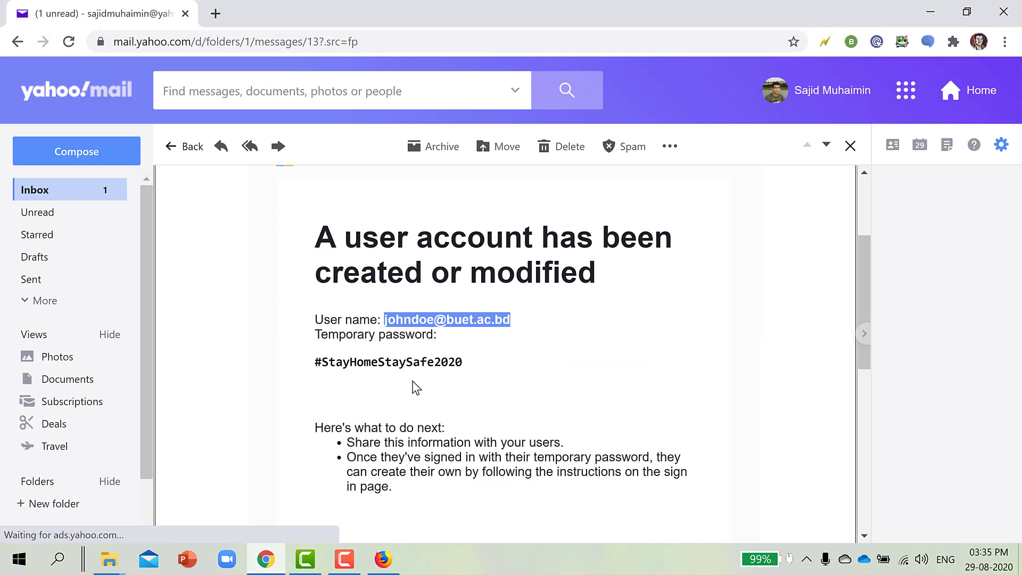
drag(467, 370, 318, 363)
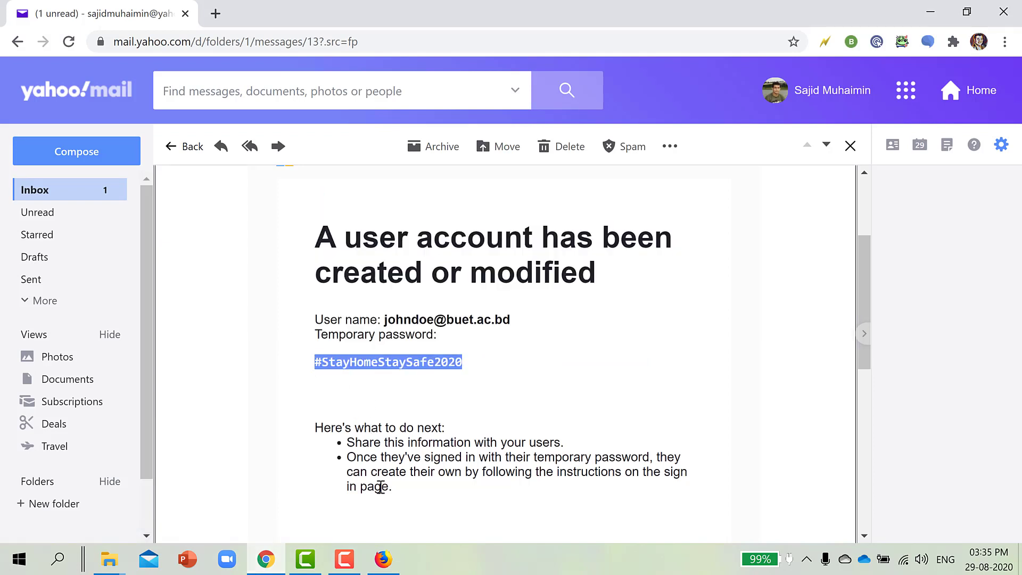
click(383, 558)
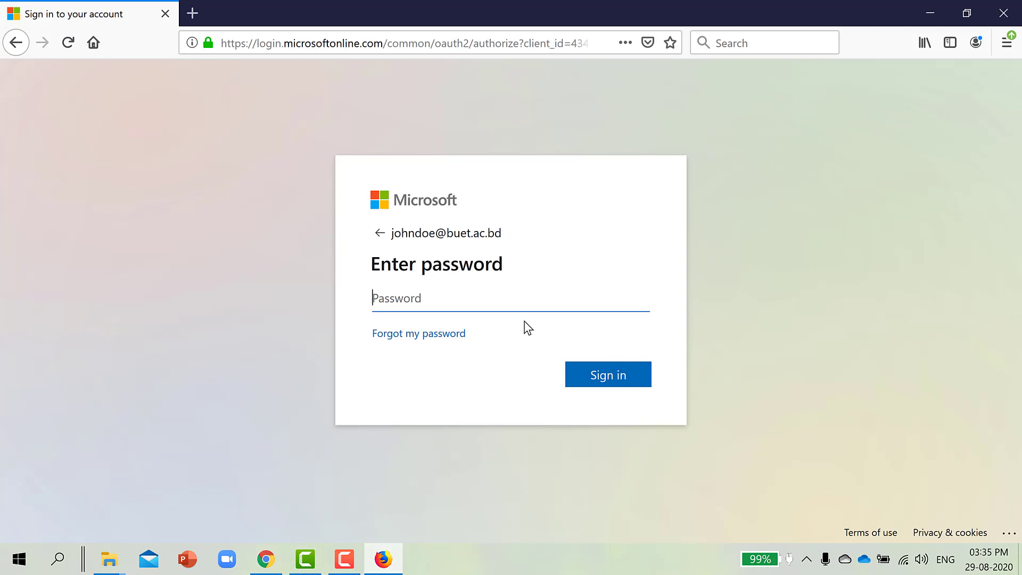
Sign in with the pasted temporary password, declining Firefox's offer to save the login.
key(ctrl+v)
click(600, 378)
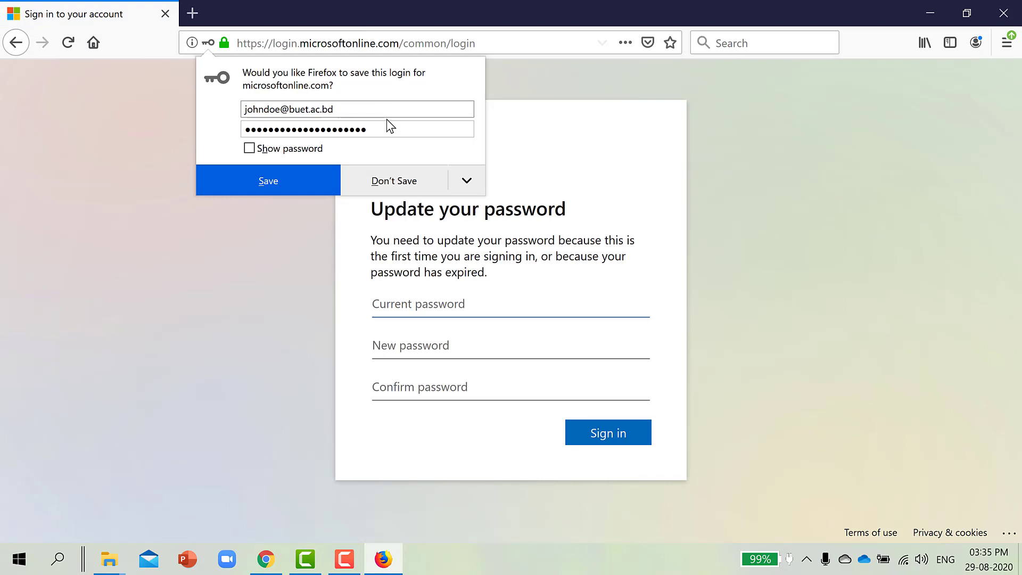
click(394, 176)
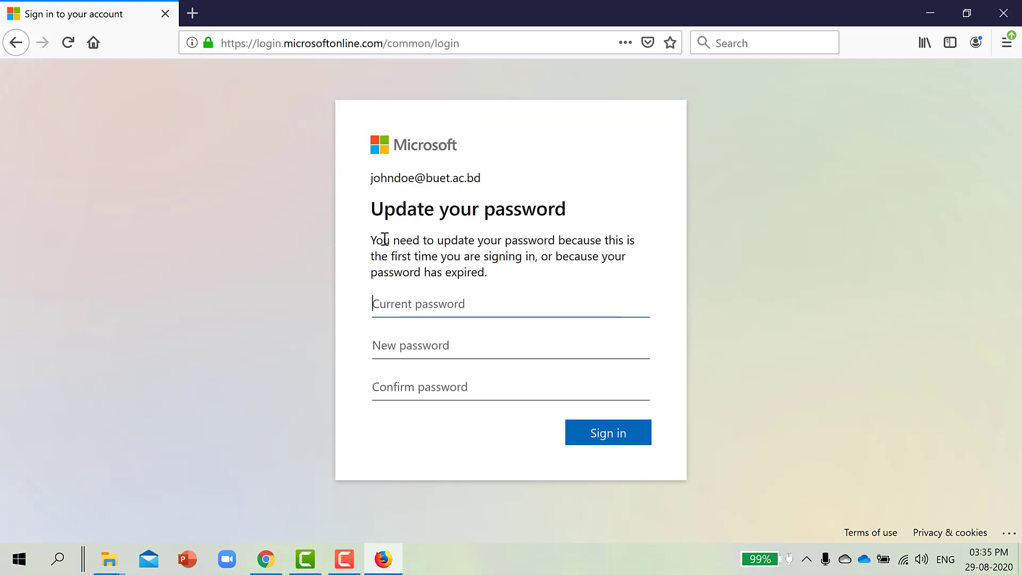
Enter the temporary password as current, set and confirm a new password, and submit.
click(394, 304)
key(ctrl+v)
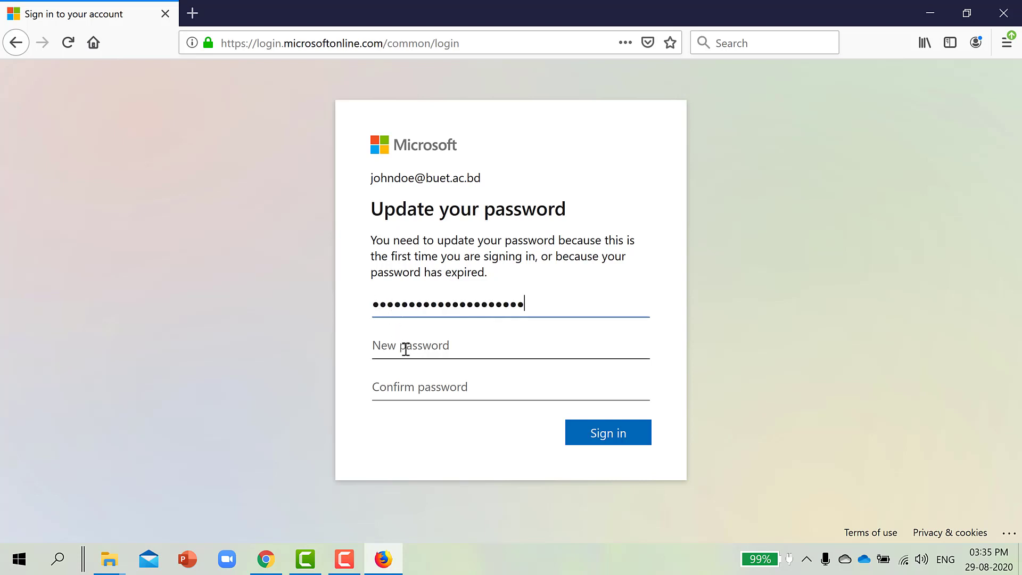
click(406, 348)
text(*********)
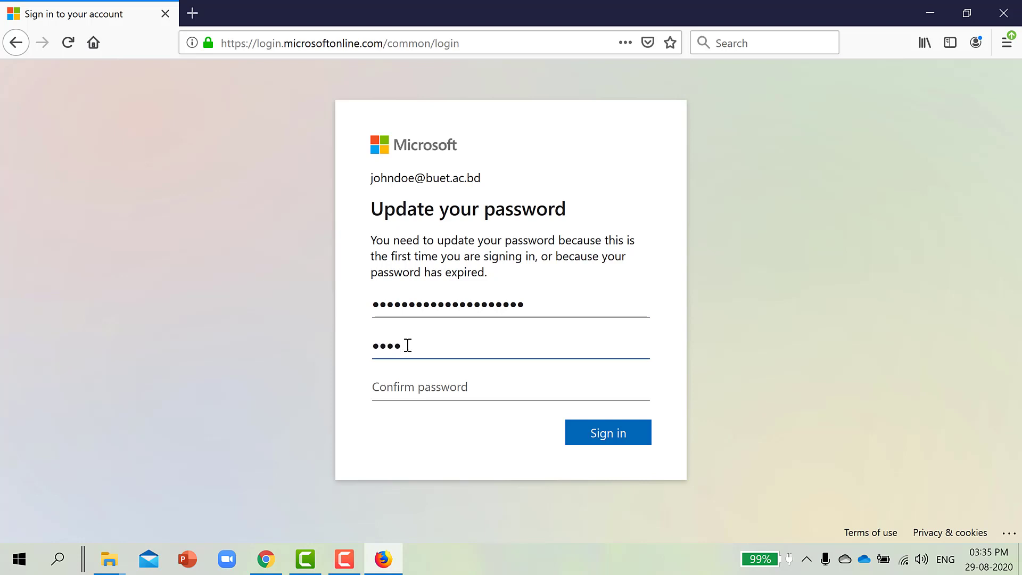
text(*******)
key(Tab)
text(***********)
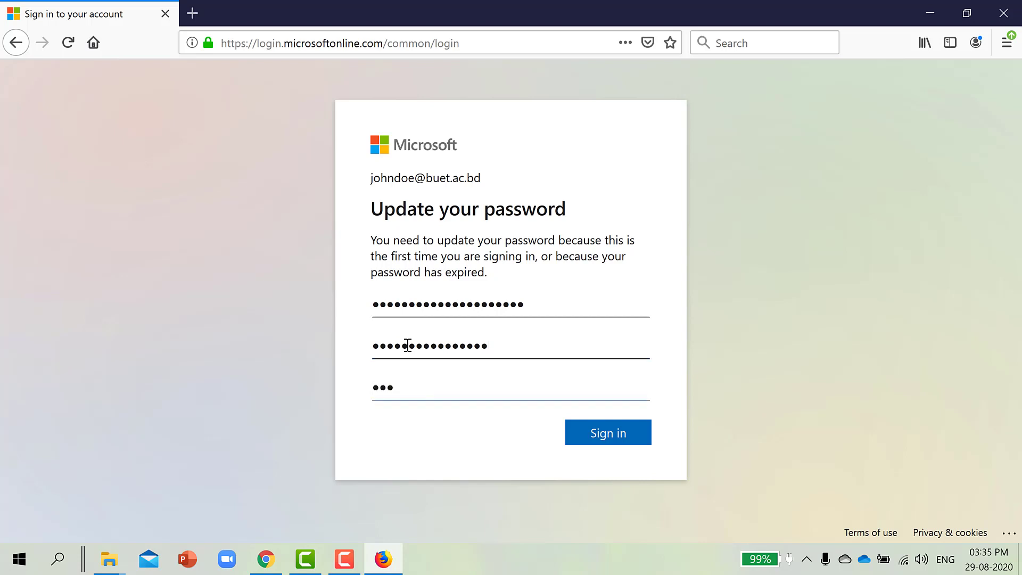
text(*****)
click(518, 346)
key(BackSpace)
key(BackSpace)
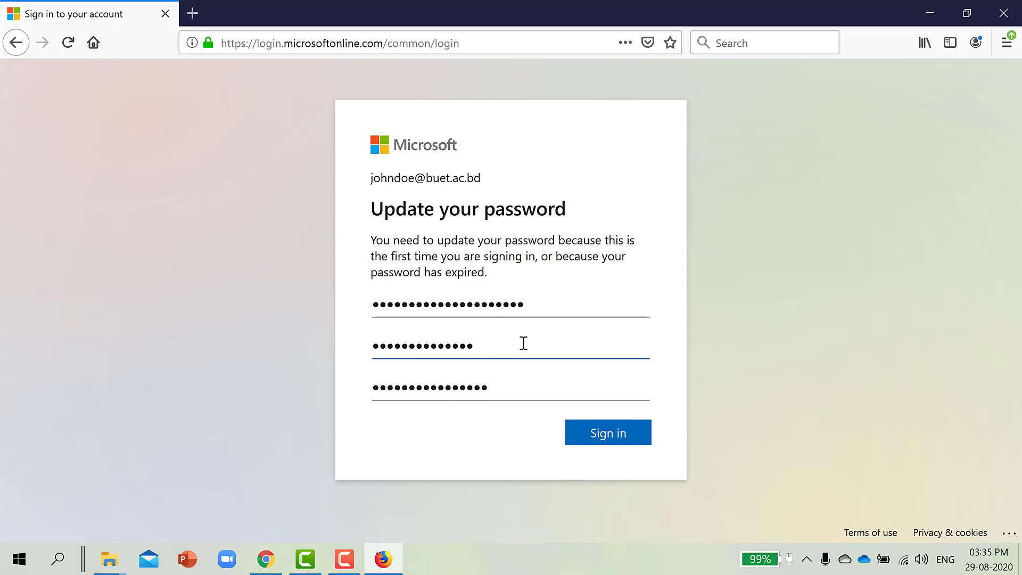
text(**)
click(618, 434)
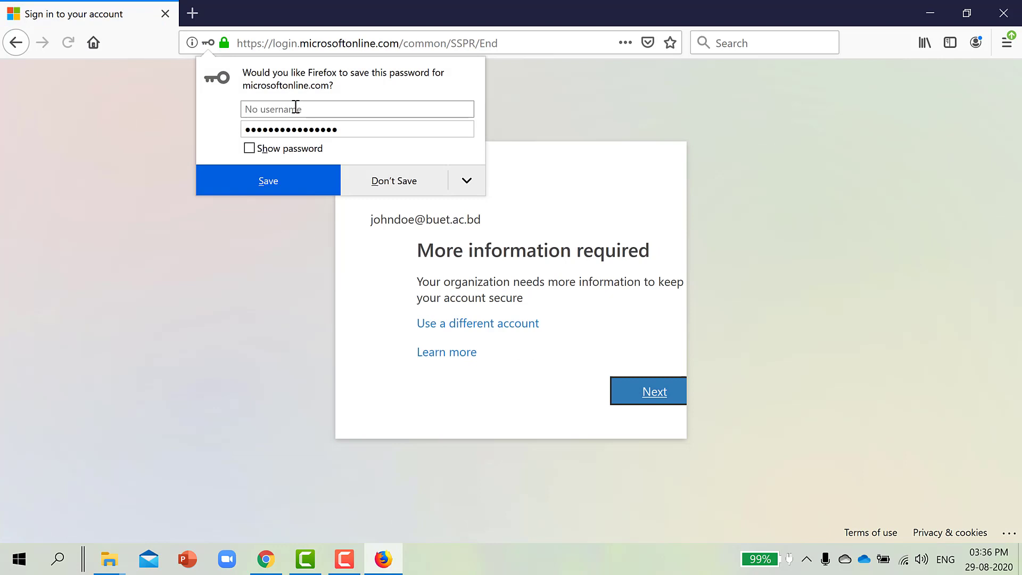
Save the login in Firefox under the account's user name, then continue past 'More information required'.
click(294, 108)
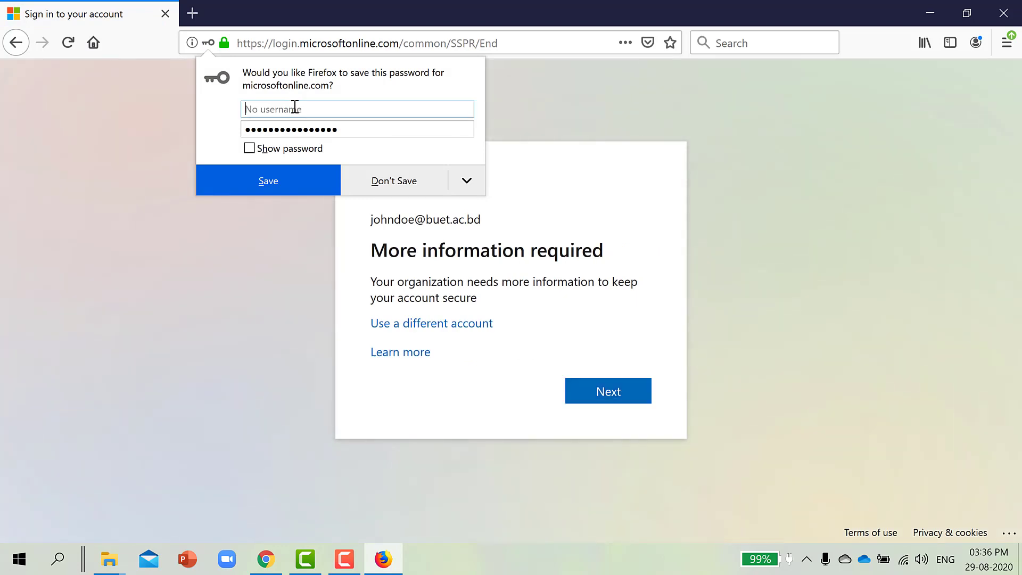
click(295, 187)
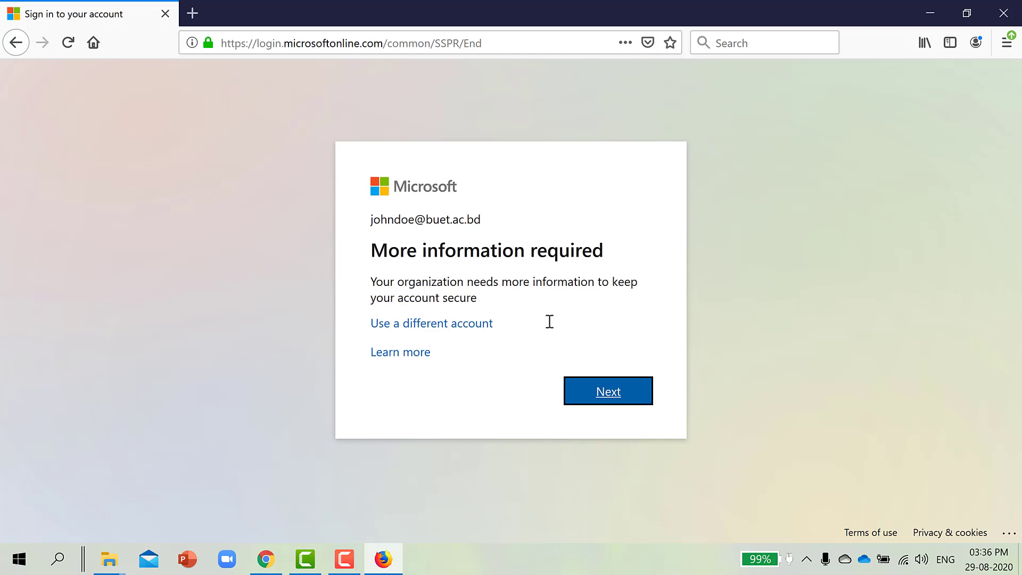
click(612, 387)
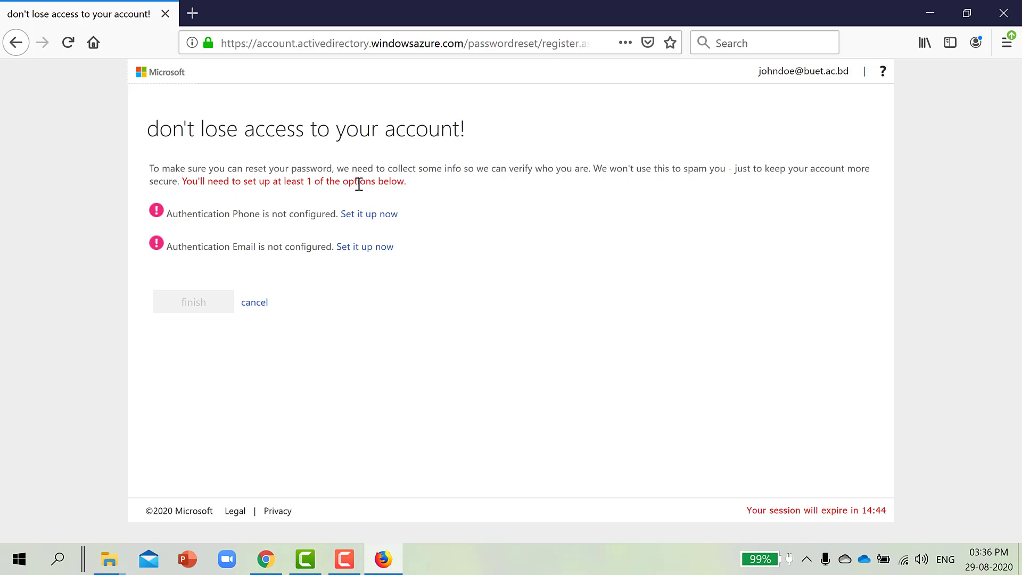
Set a personal e-mail address as the authentication email and send it a verification code.
click(379, 248)
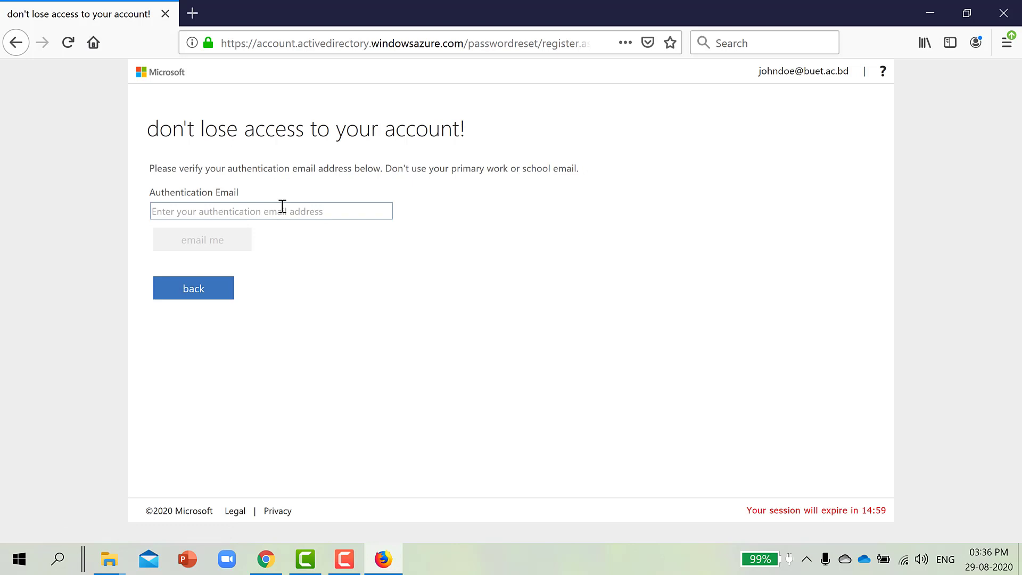
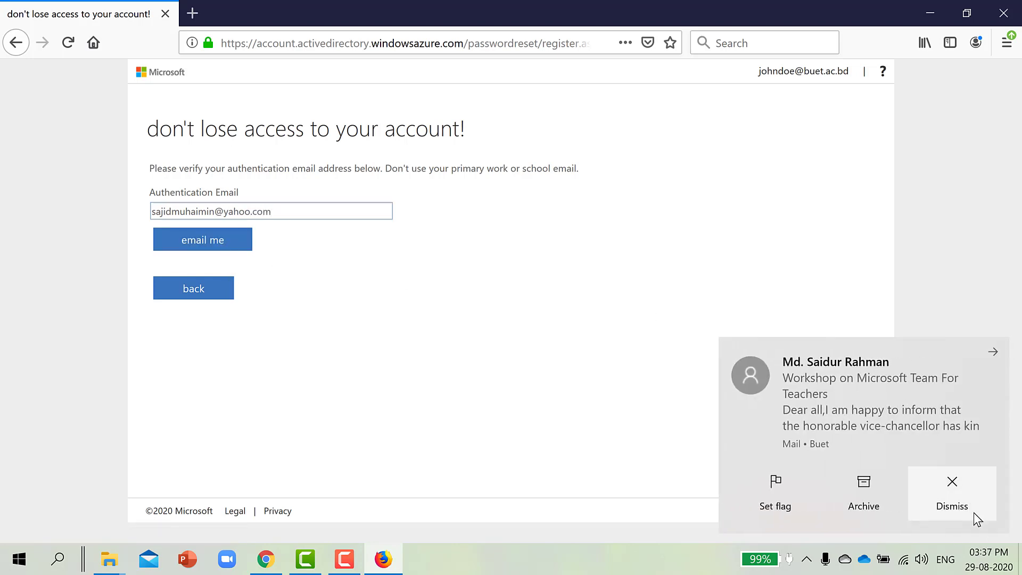
click(972, 512)
click(198, 244)
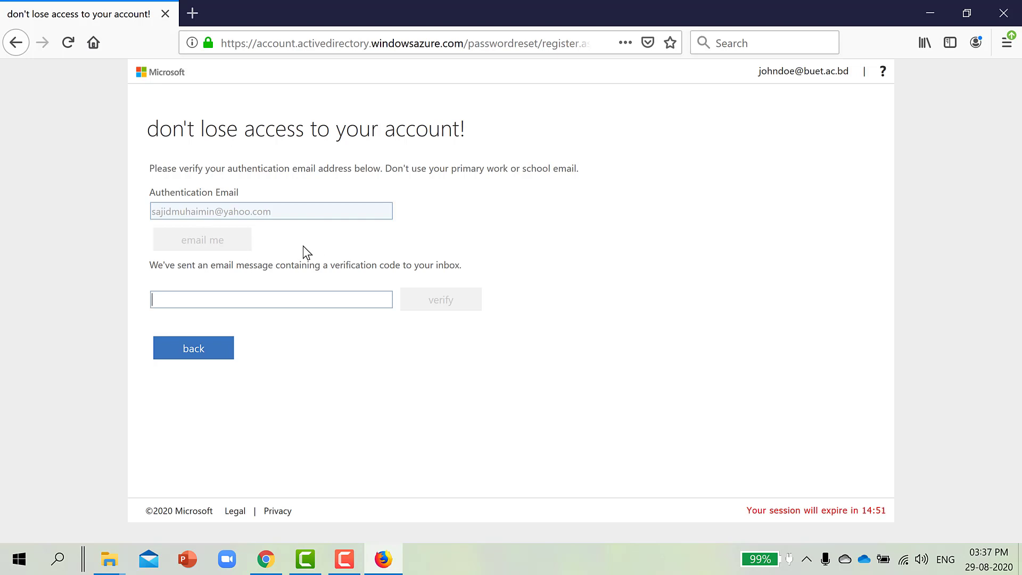
Open the BUET verification email in the refreshed Yahoo inbox and copy its code.
click(269, 563)
click(38, 193)
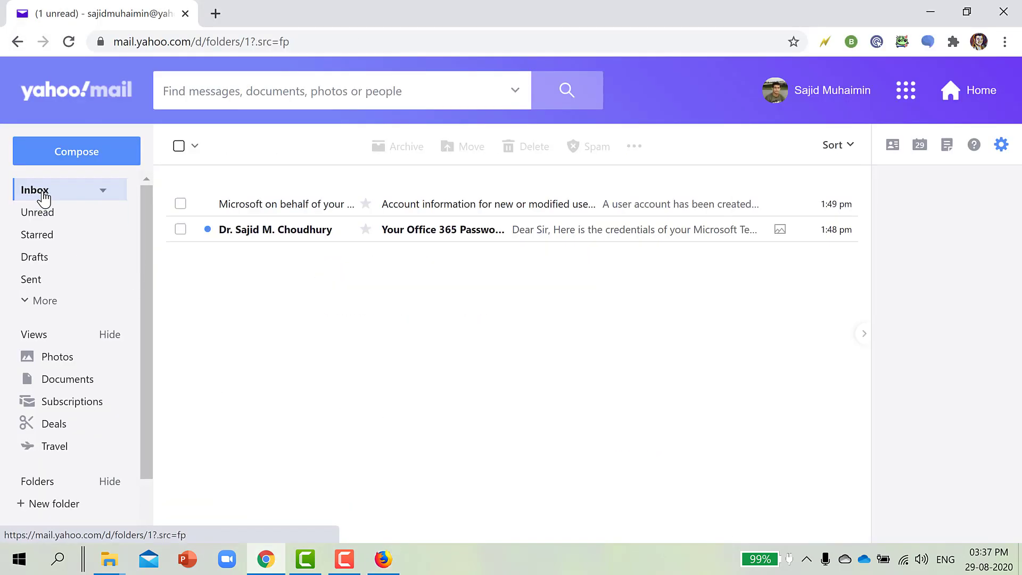
click(44, 198)
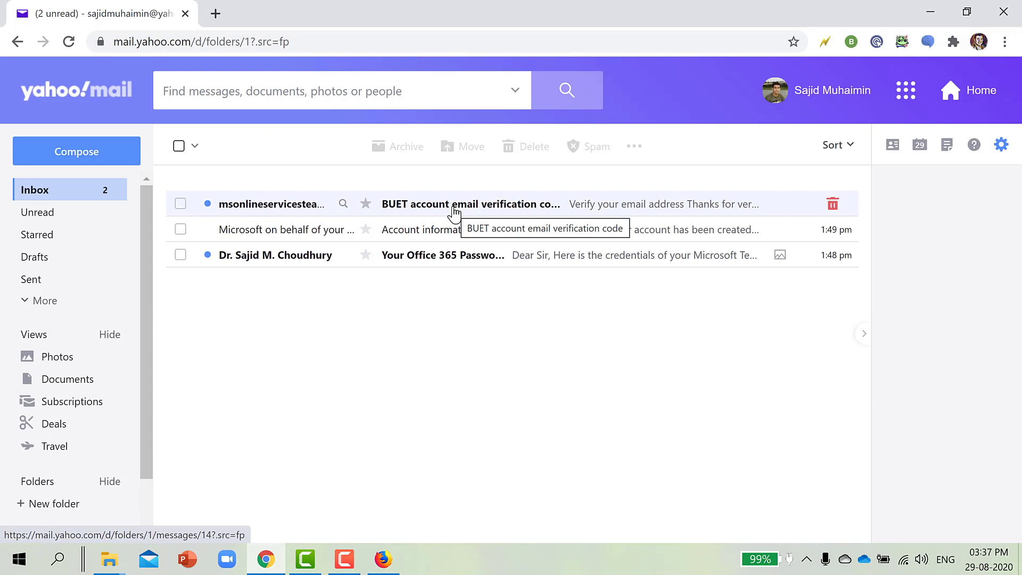
click(454, 212)
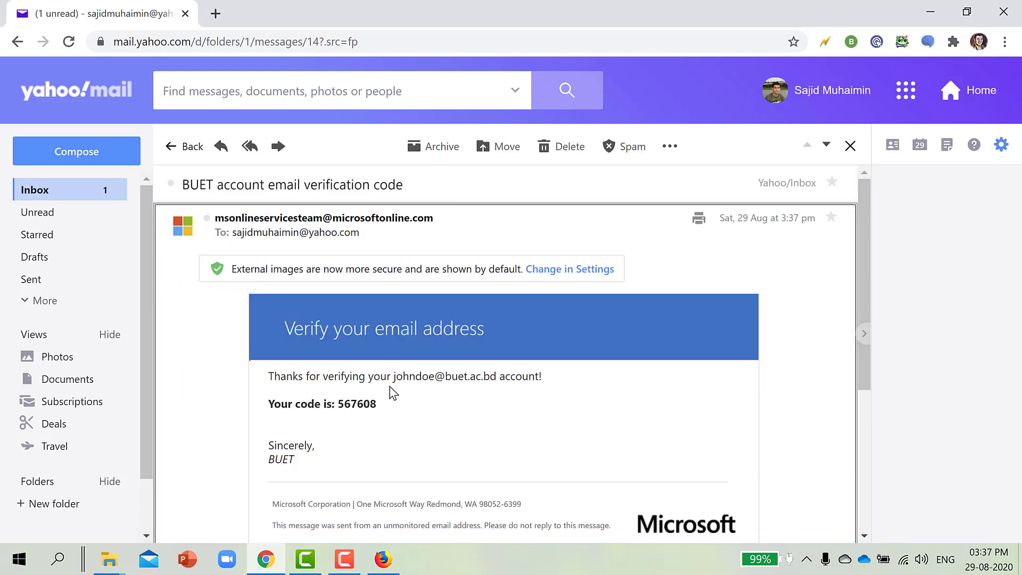
double_click(365, 404)
key(ctrl+c)
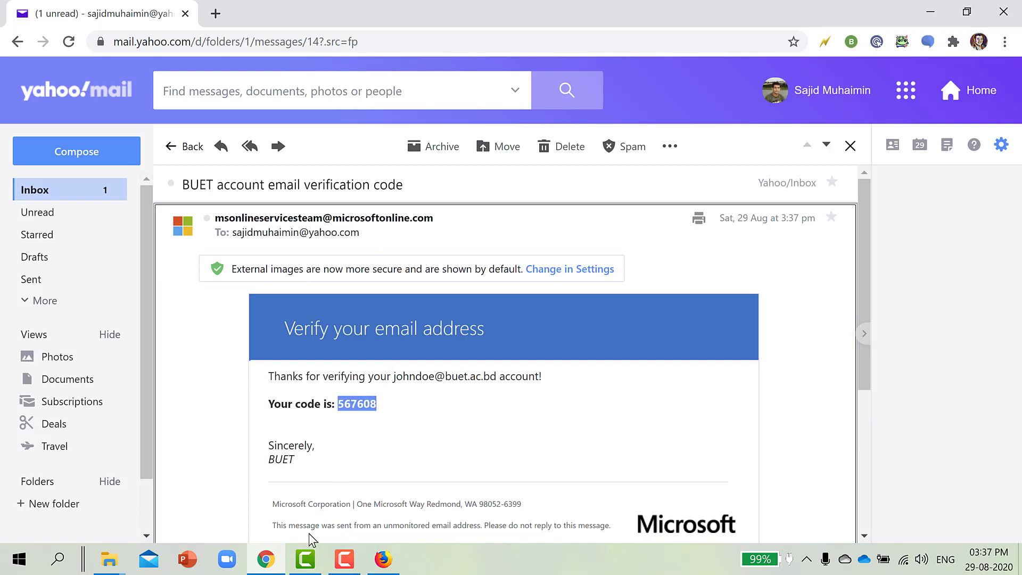
click(266, 560)
Paste the copied code and verify the authentication email.
key(ctrl+v)
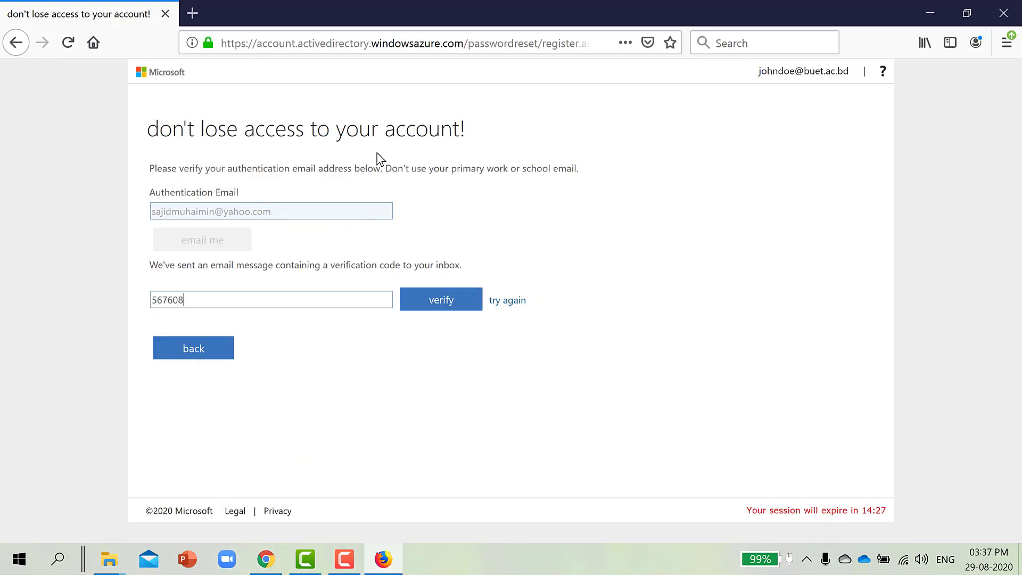
click(459, 306)
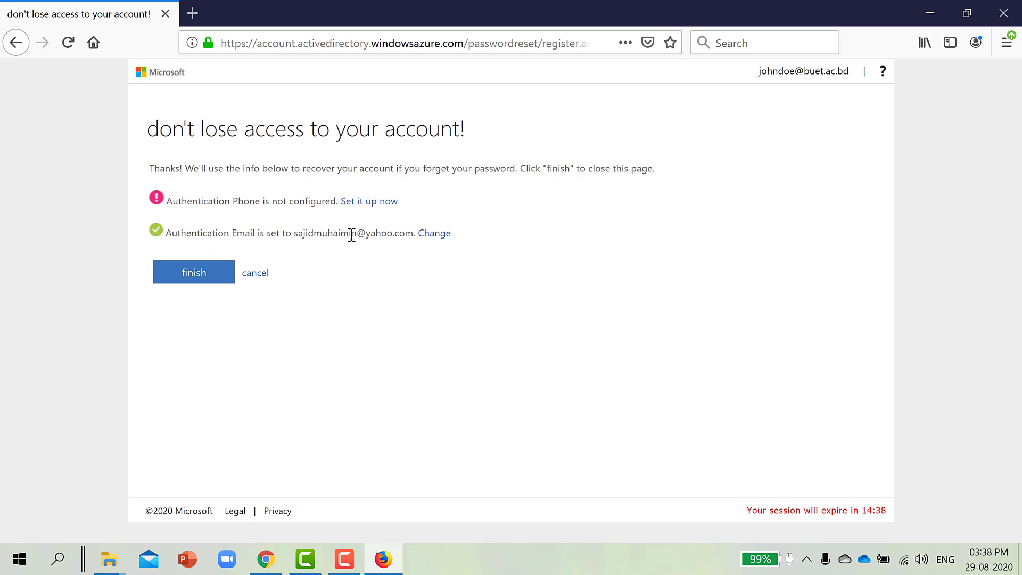
Finish the recovery setup to load the Office 365 home page.
click(201, 280)
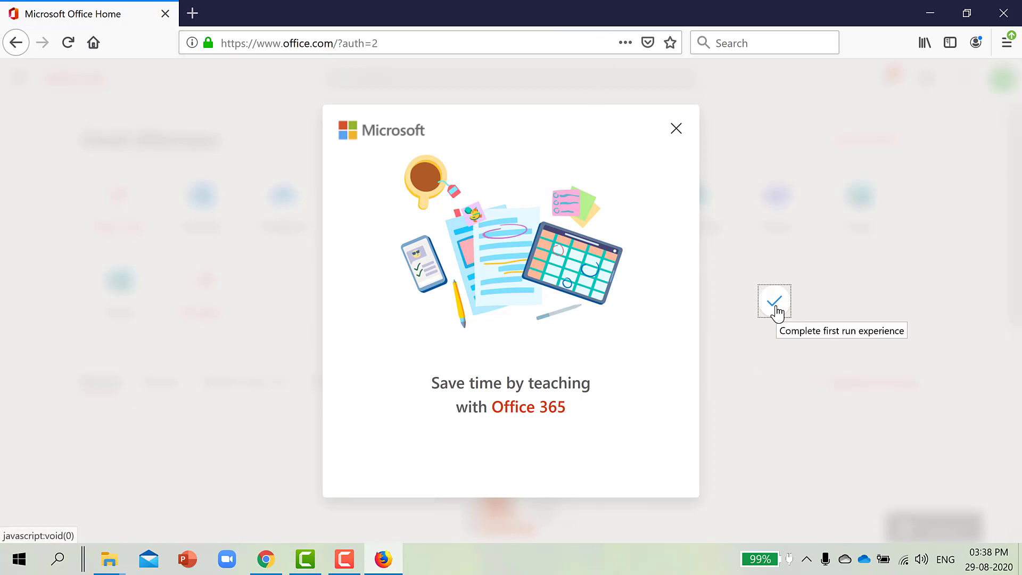
Close the 'Save time by teaching with Office 365' dialog and step through all three intro tips.
click(677, 131)
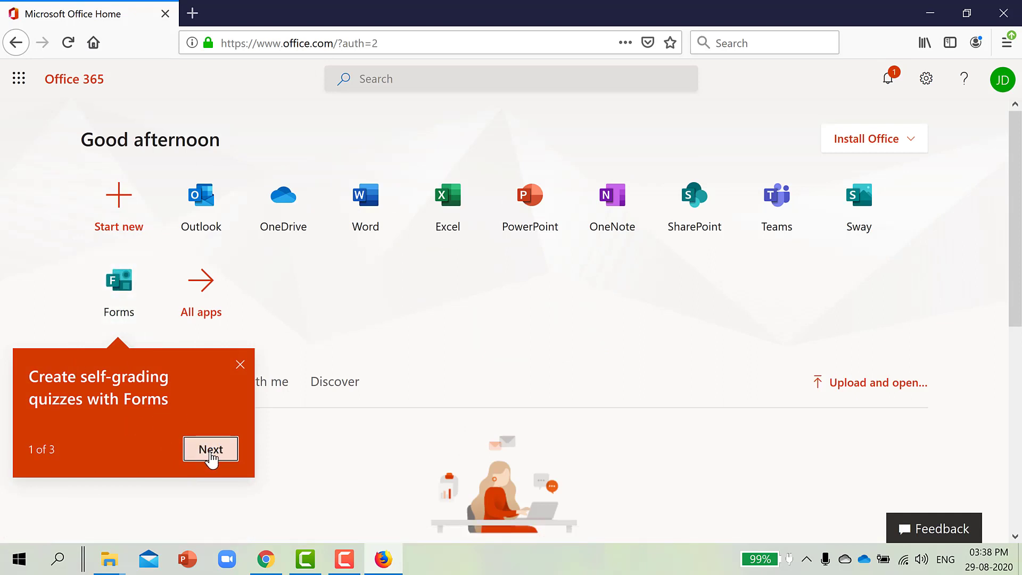
click(211, 449)
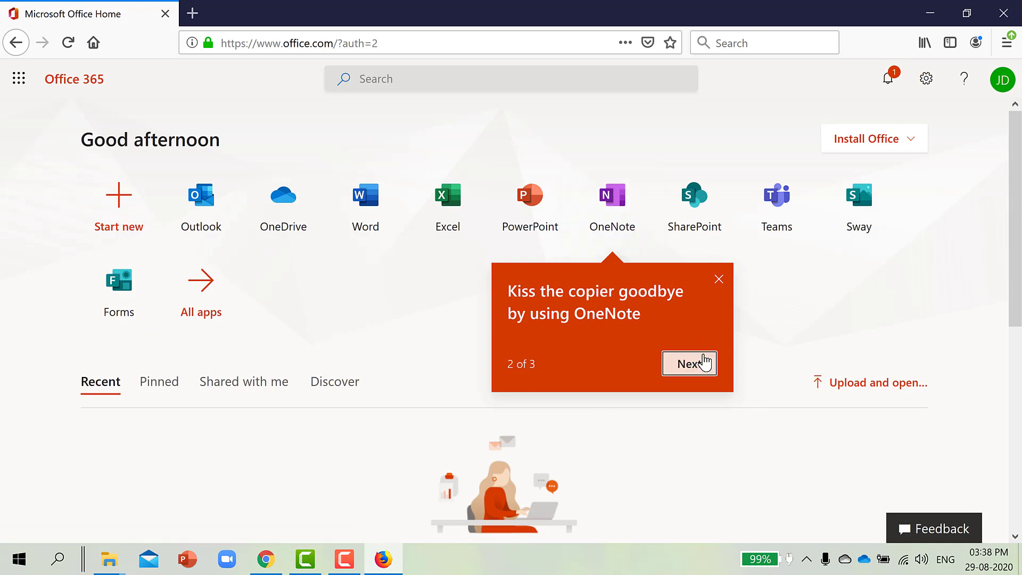
click(703, 363)
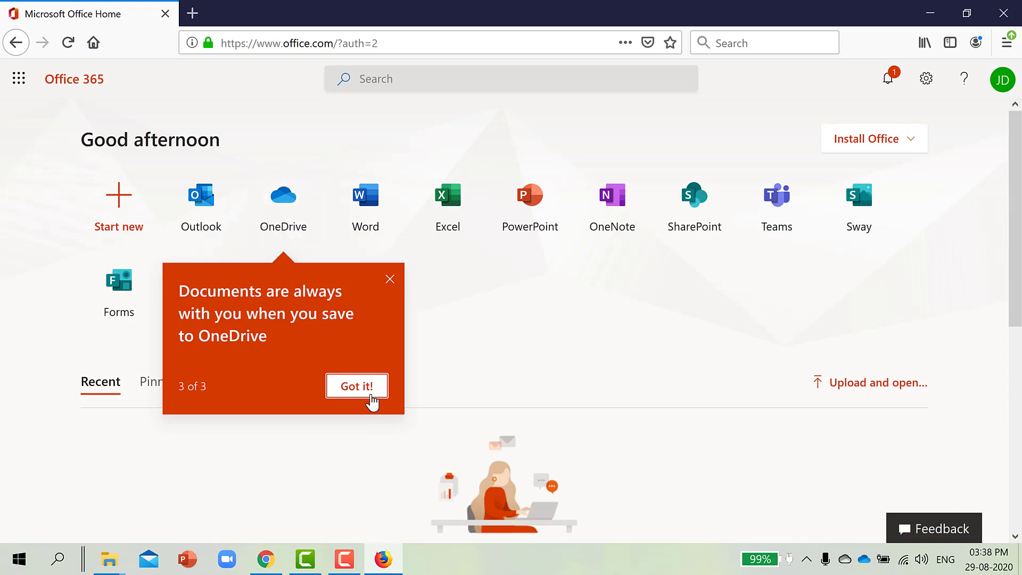
click(366, 387)
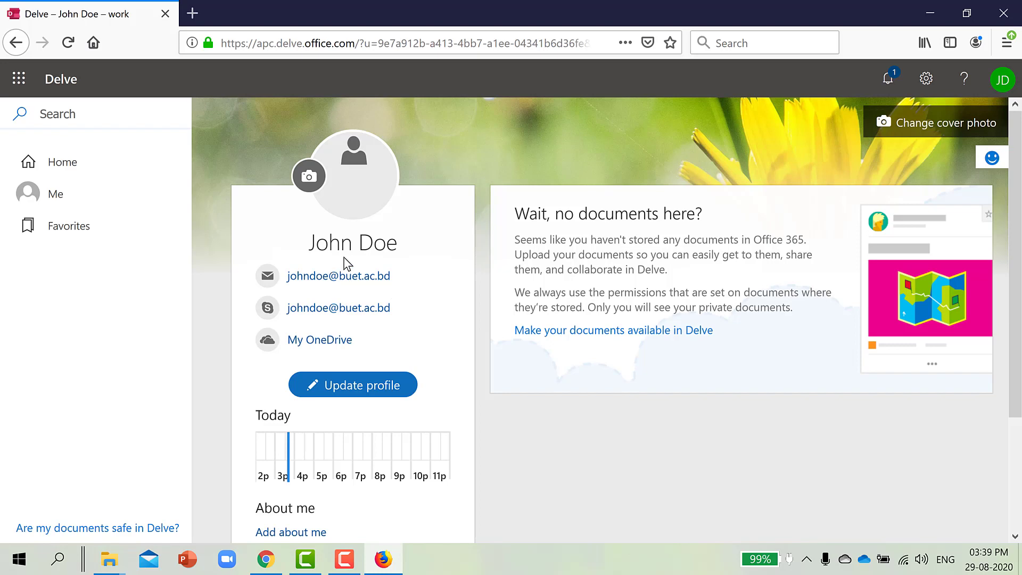
Start changing the Delve profile photo and allow pop-ups for the Delve site.
click(308, 177)
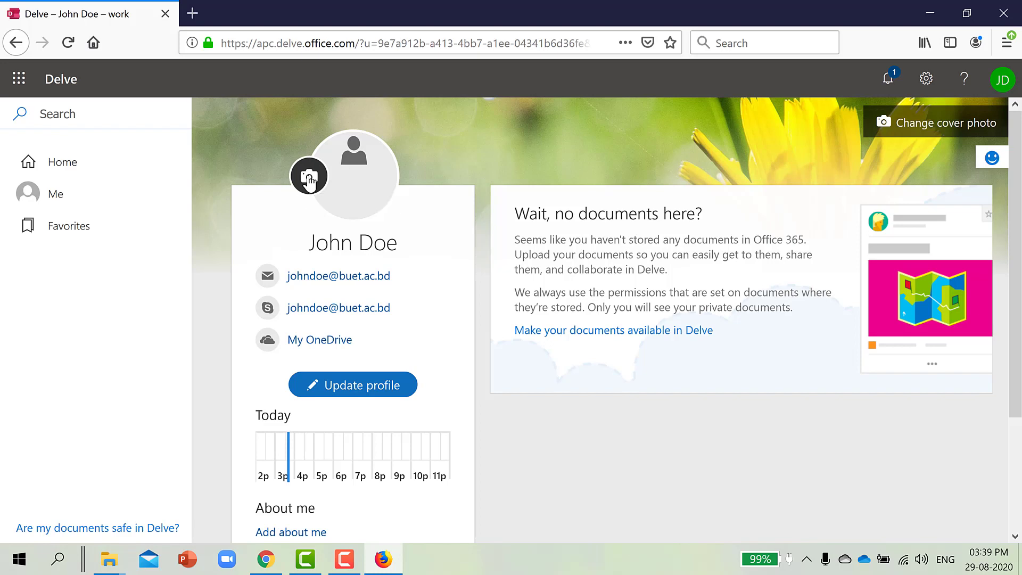
click(947, 74)
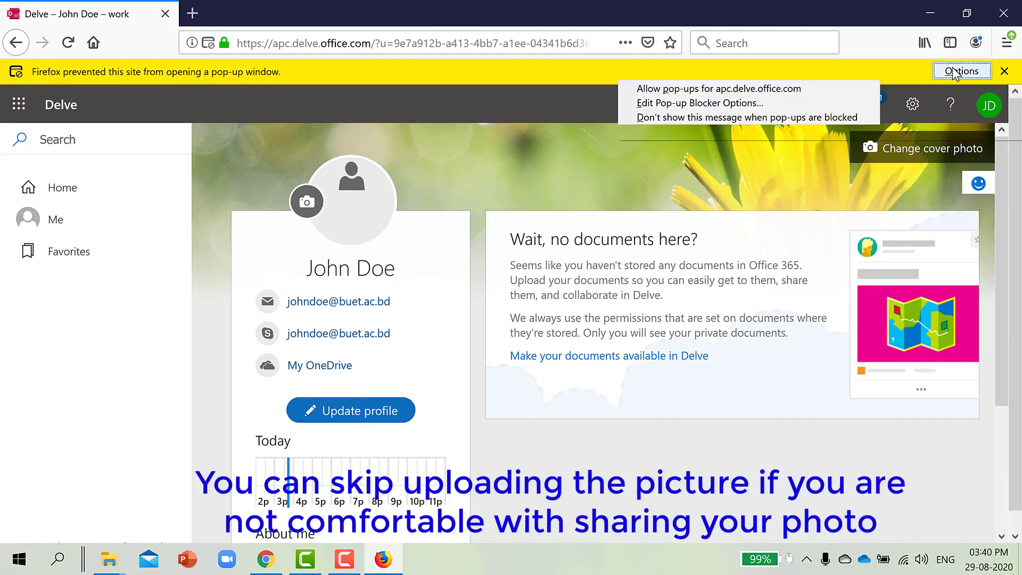
click(651, 89)
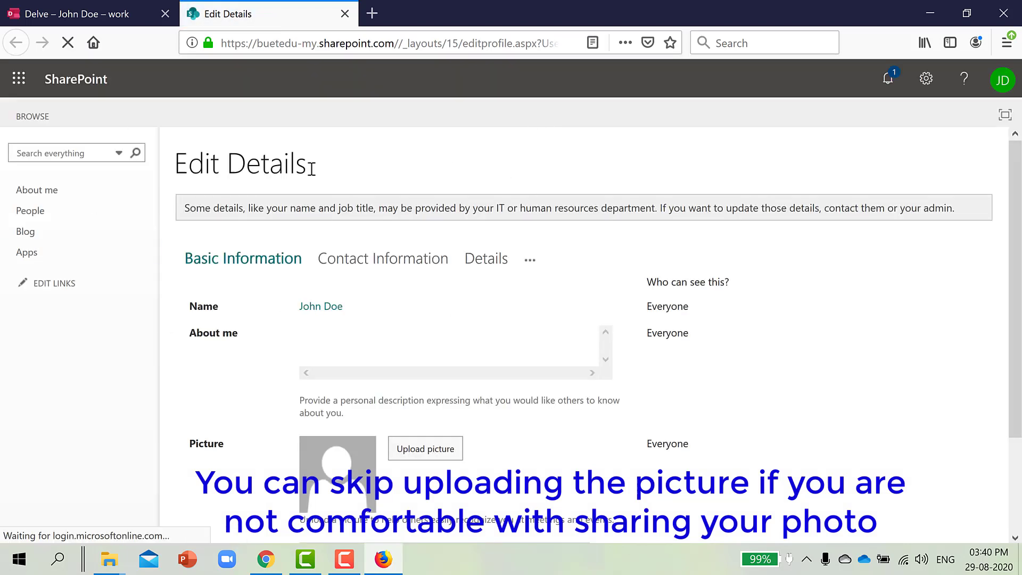
Upload profile_picture.png from the Desktop as the SharePoint profile photo and save all changes.
scroll(321, 222, down, 2)
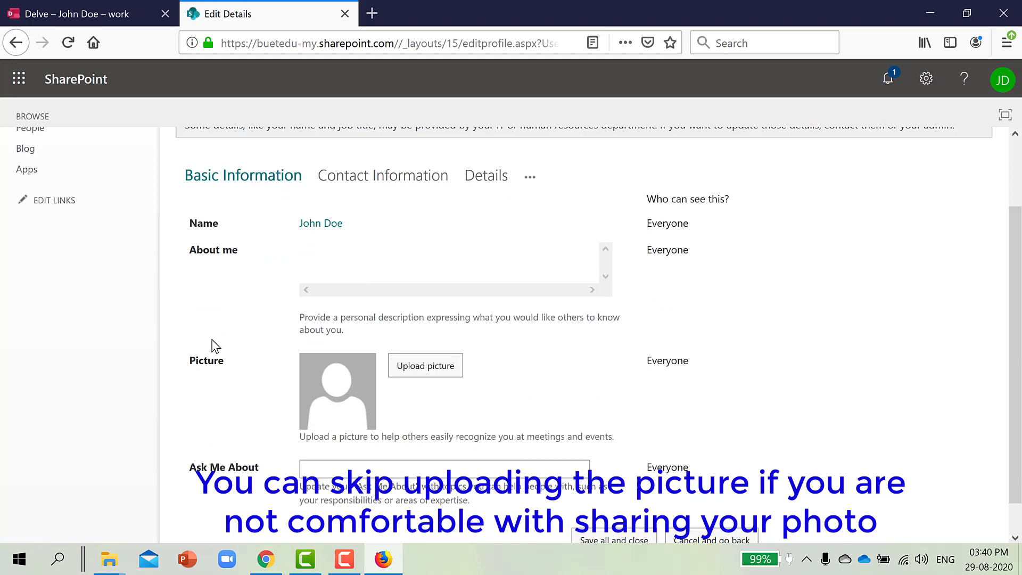
click(436, 368)
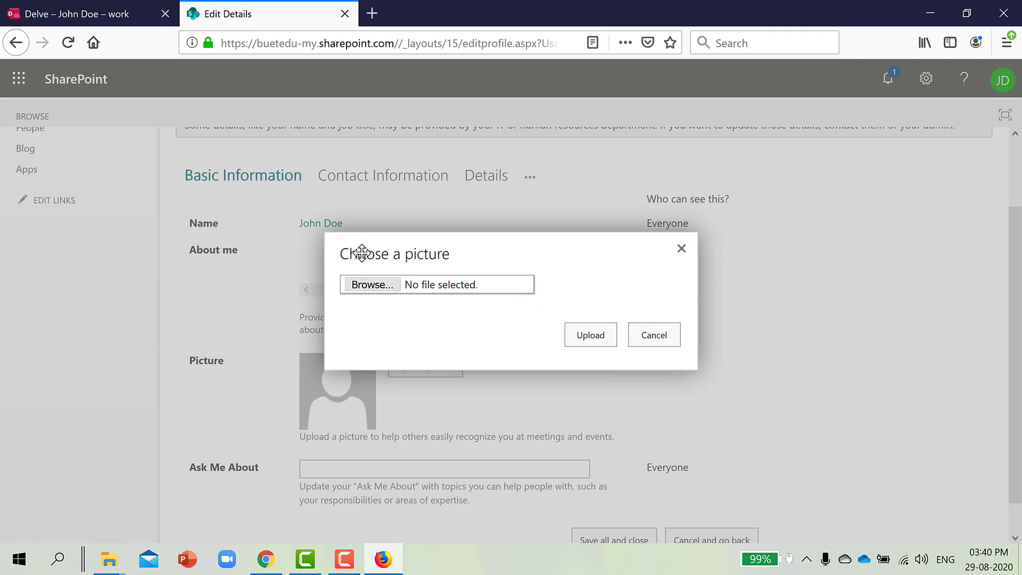
click(379, 285)
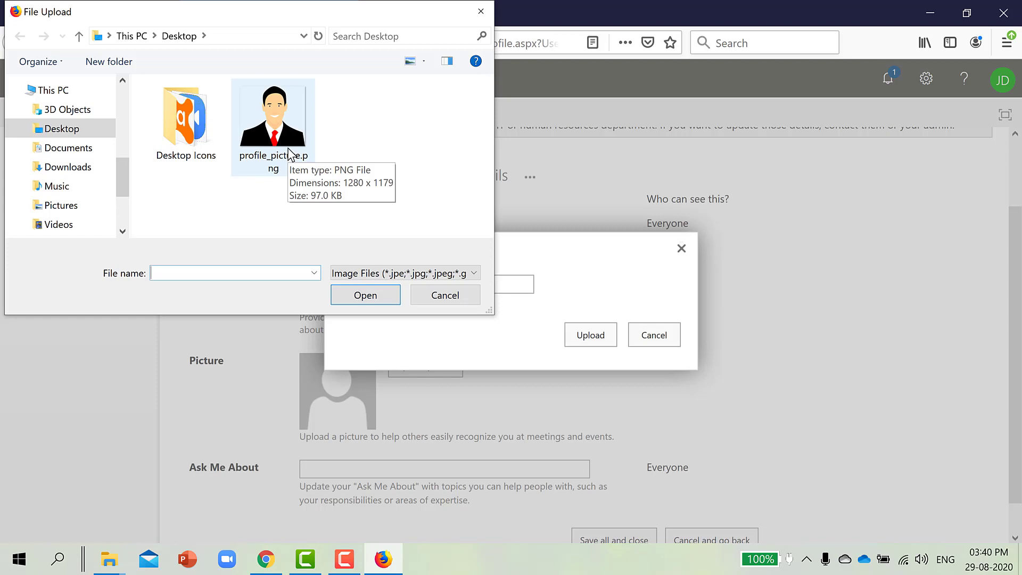
double_click(290, 154)
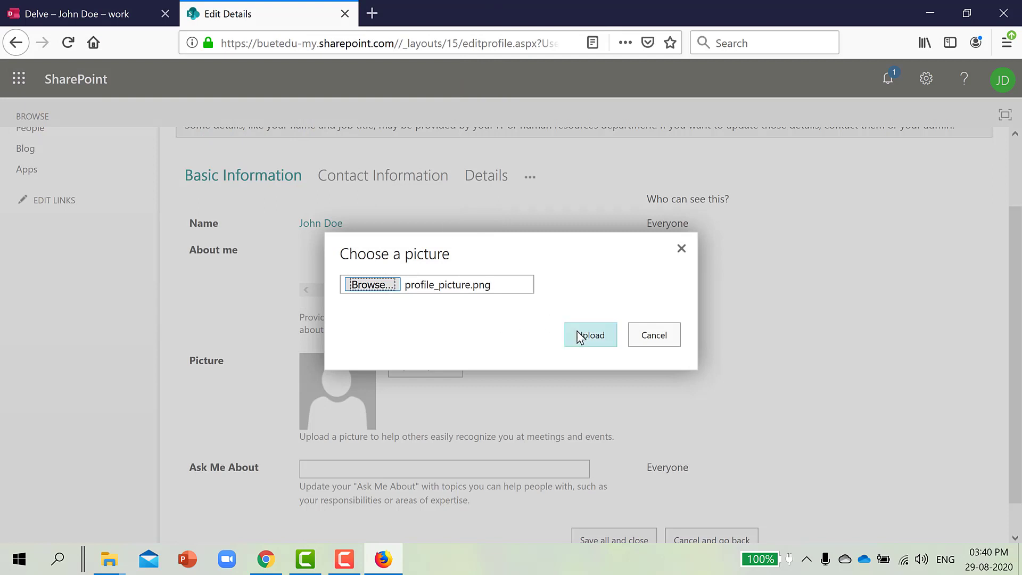
click(580, 337)
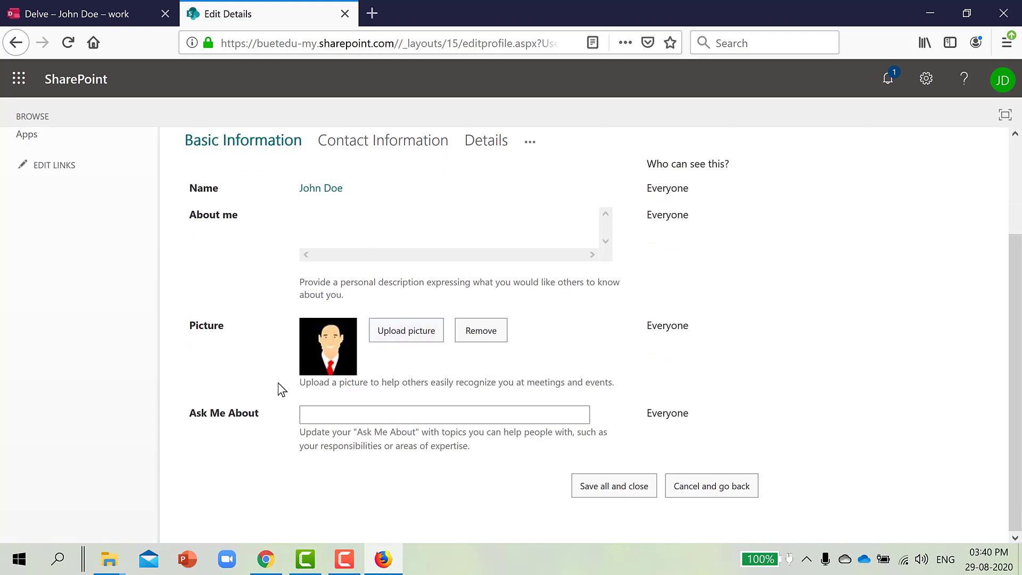
click(616, 486)
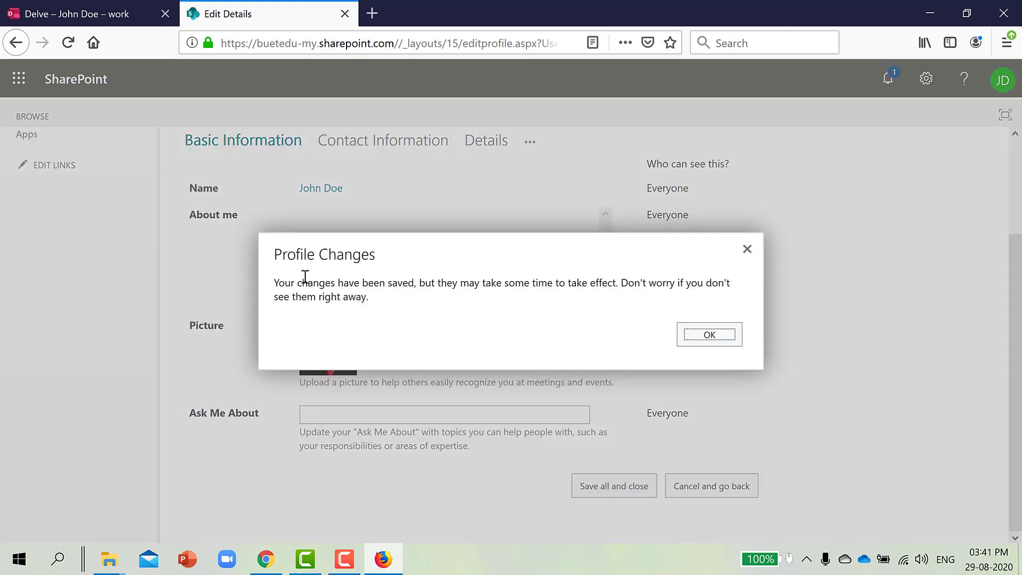
Dismiss the saved-changes message and view the My Account change password form without editing it.
click(709, 334)
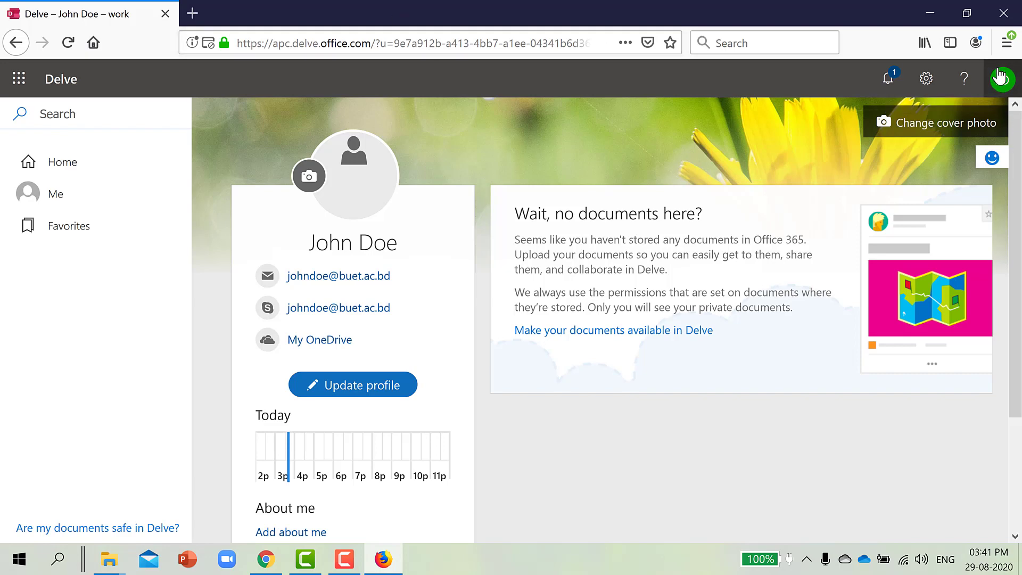
click(1001, 79)
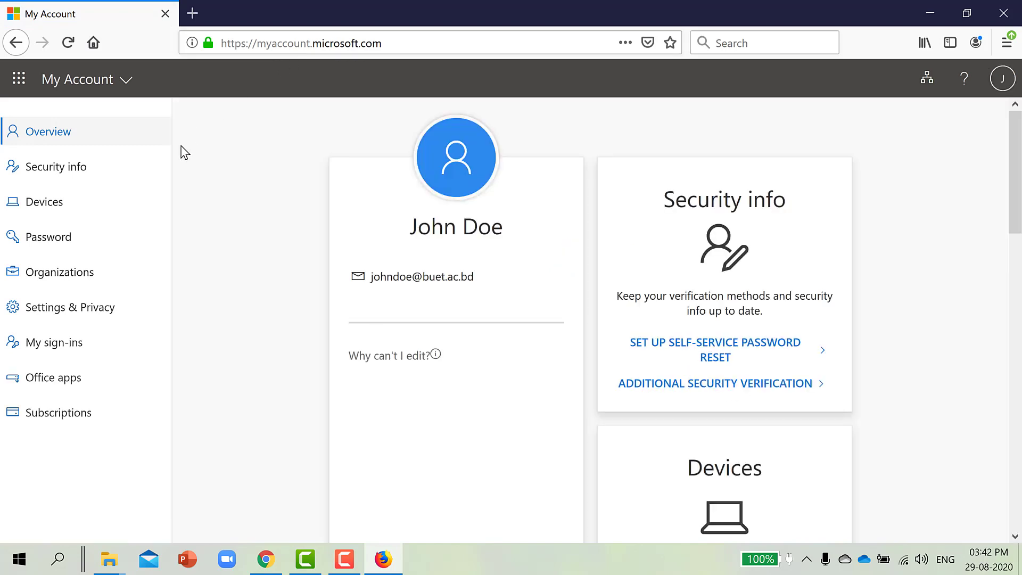
click(67, 250)
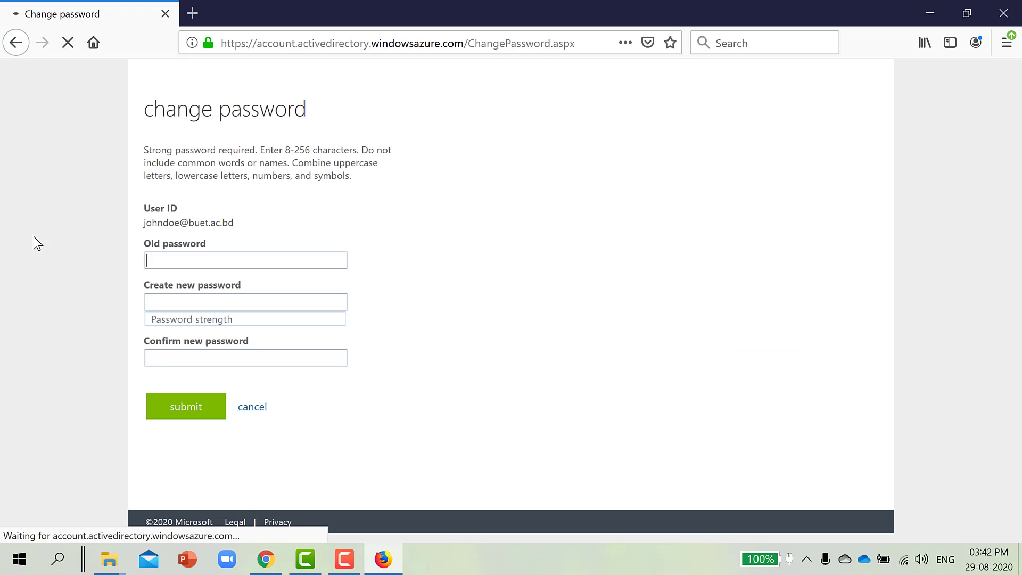
click(171, 281)
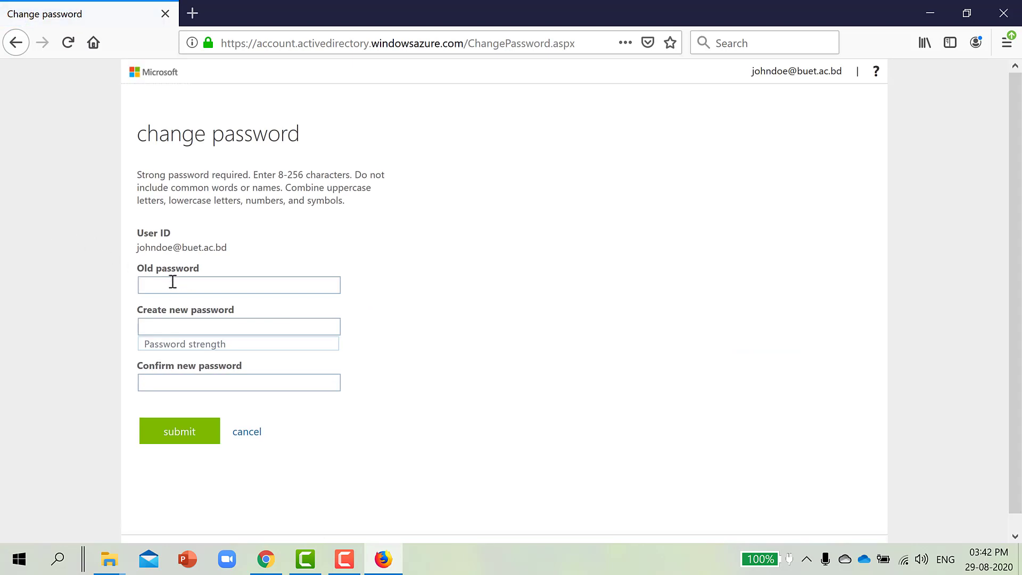
click(176, 330)
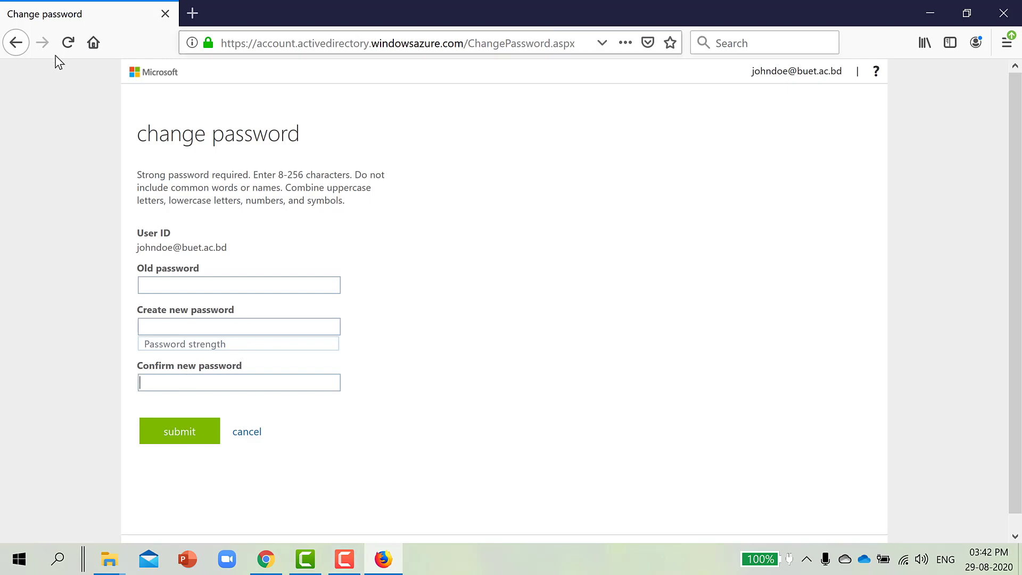
Return to the Office 365 home page at office.com.
click(254, 51)
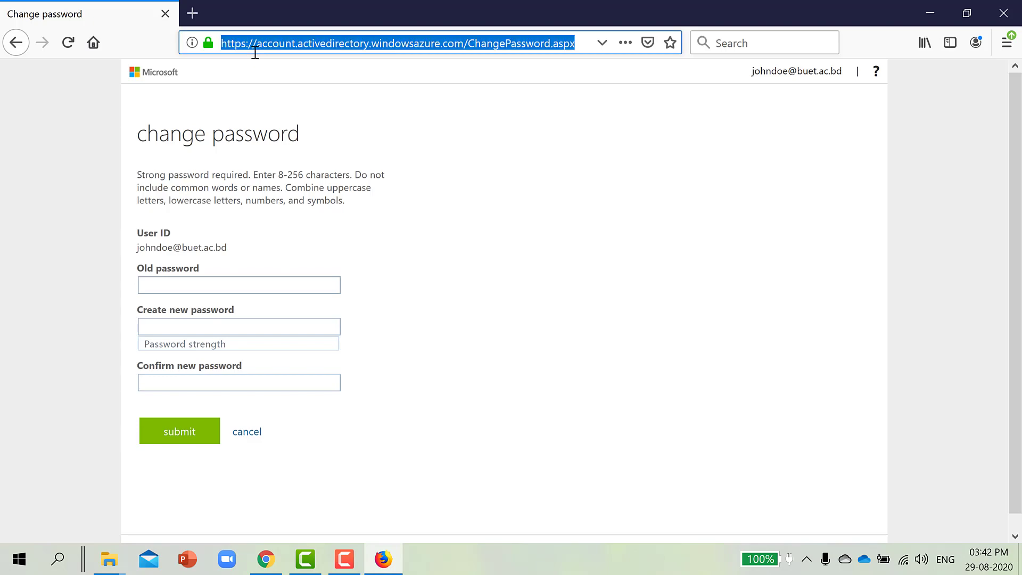
text(office.com/)
key(Return)
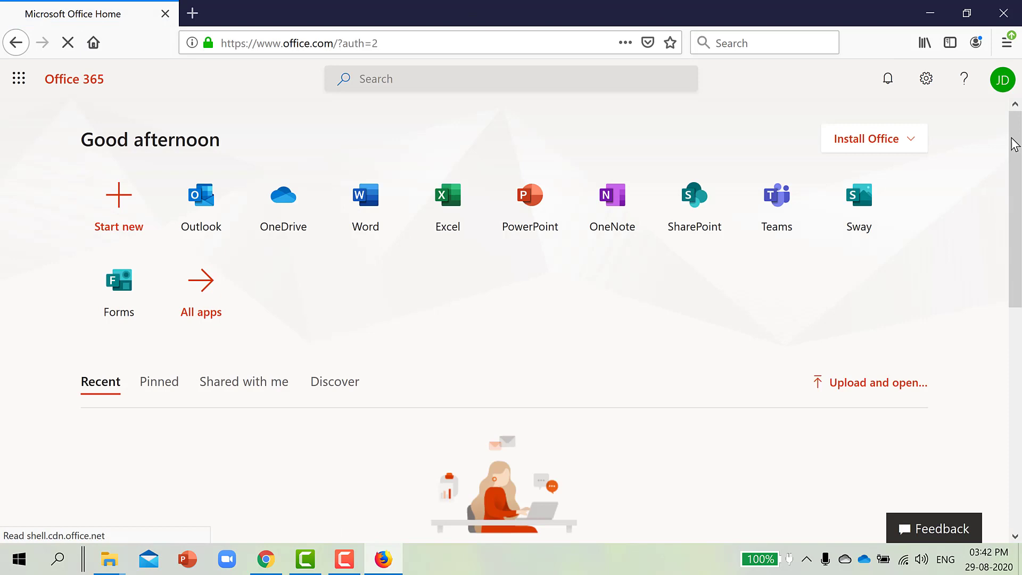
Close the account panel, then go through the Teams welcome tour pages to a blank new chat.
click(1004, 88)
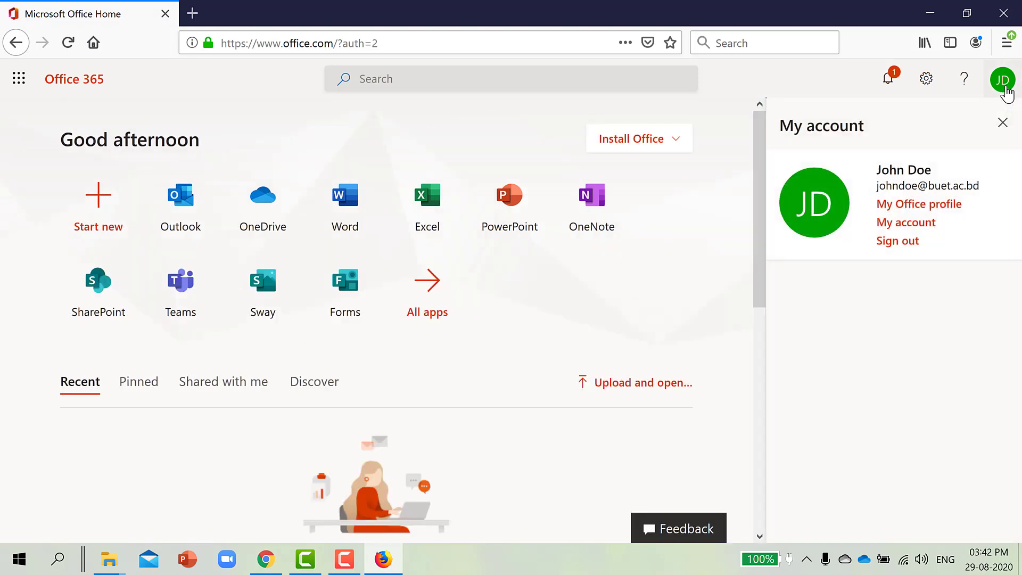
click(1004, 88)
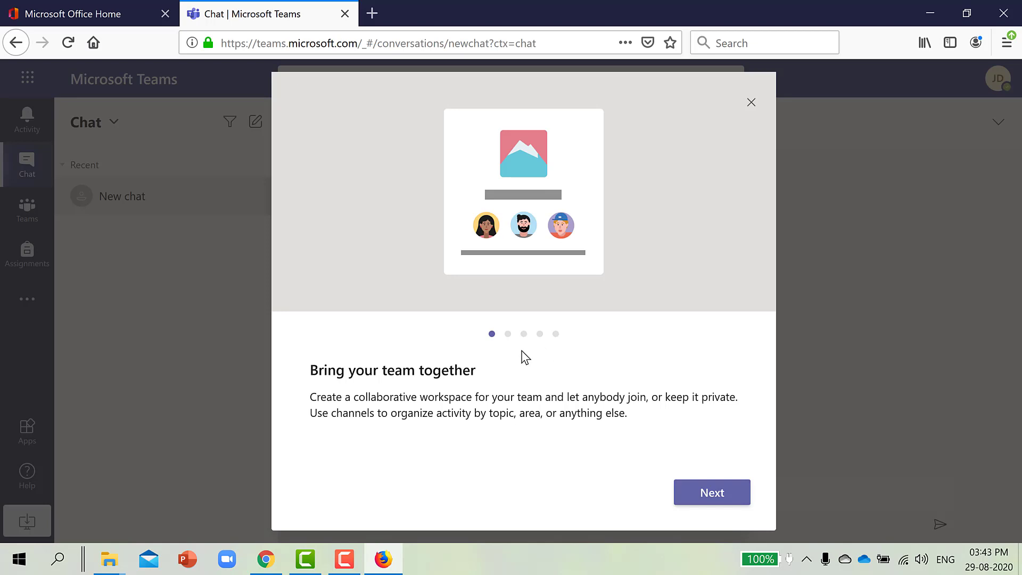
click(710, 500)
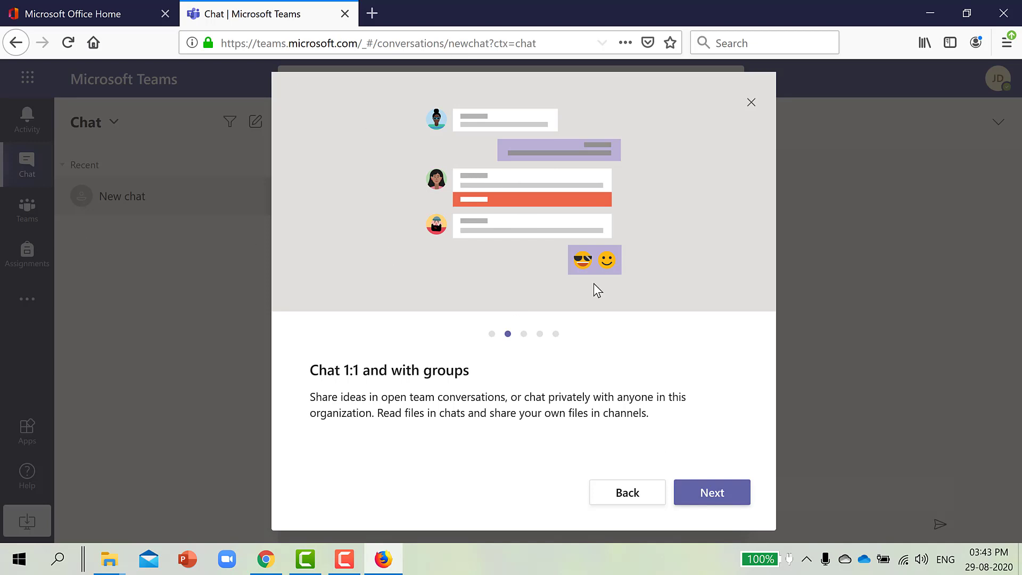
click(733, 500)
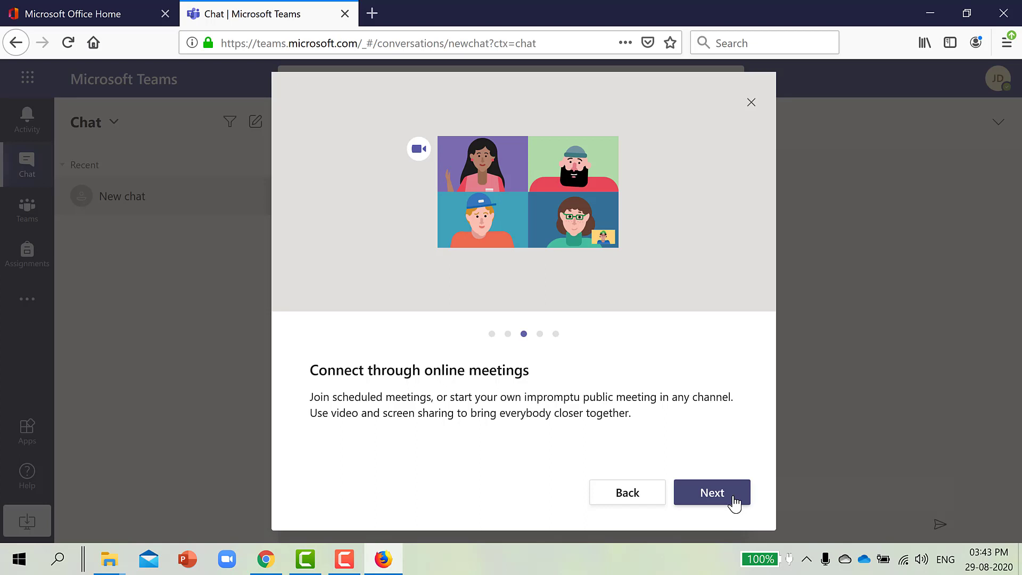
click(734, 501)
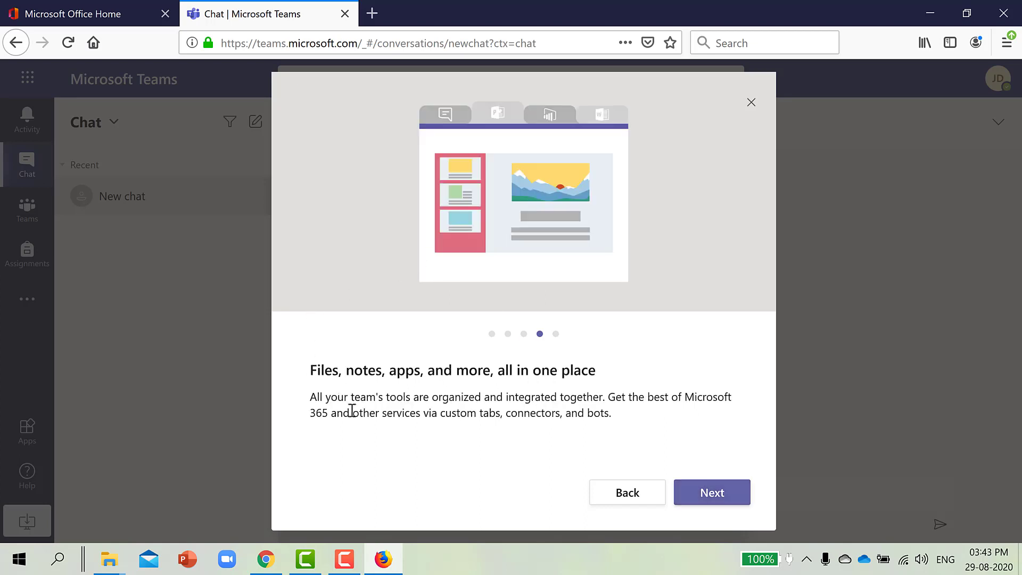
click(734, 500)
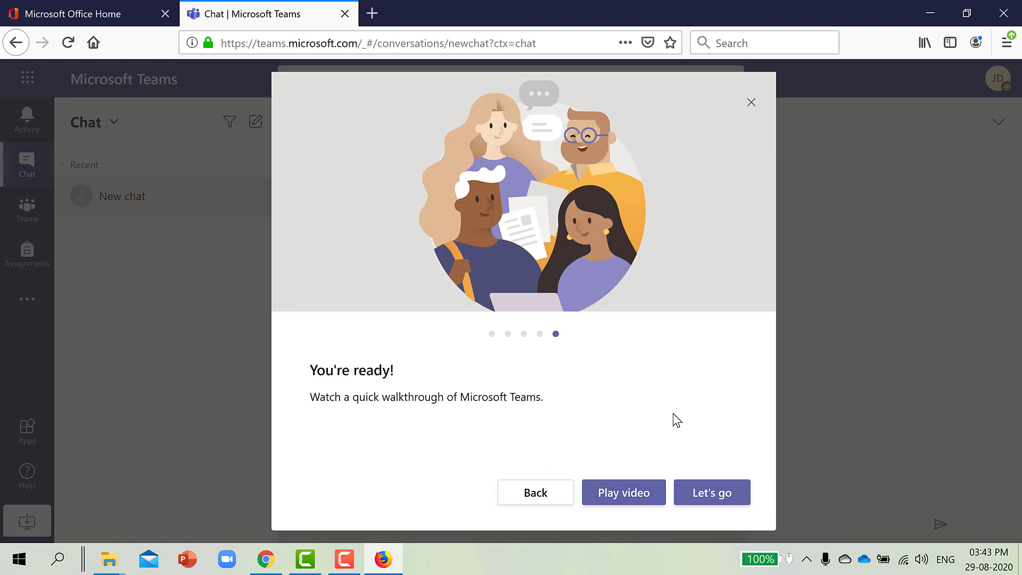
click(723, 499)
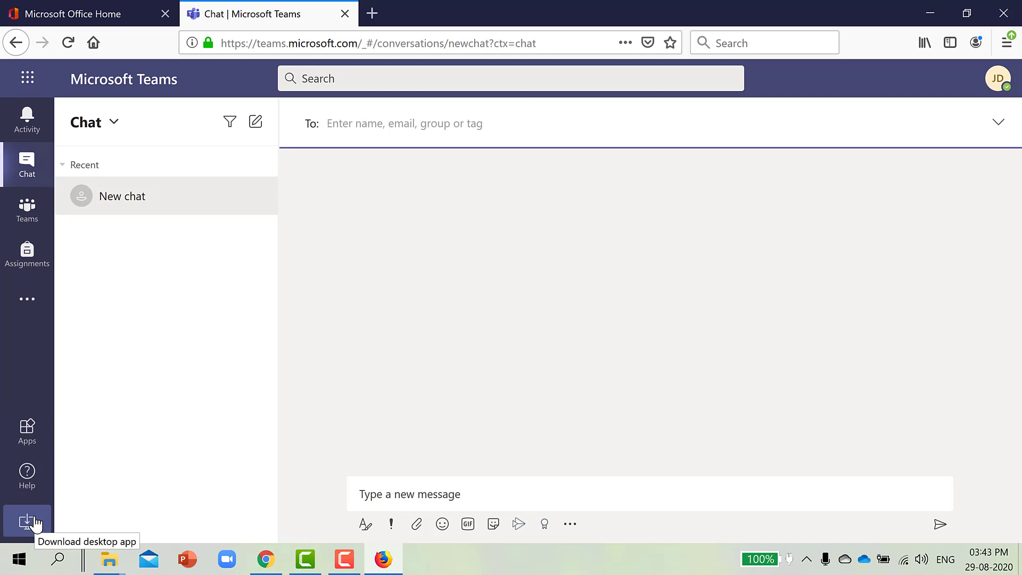
Save the Teams_windows_x64.exe desktop installer and check the Downloads panel until the 95.9 MB download completes.
click(33, 523)
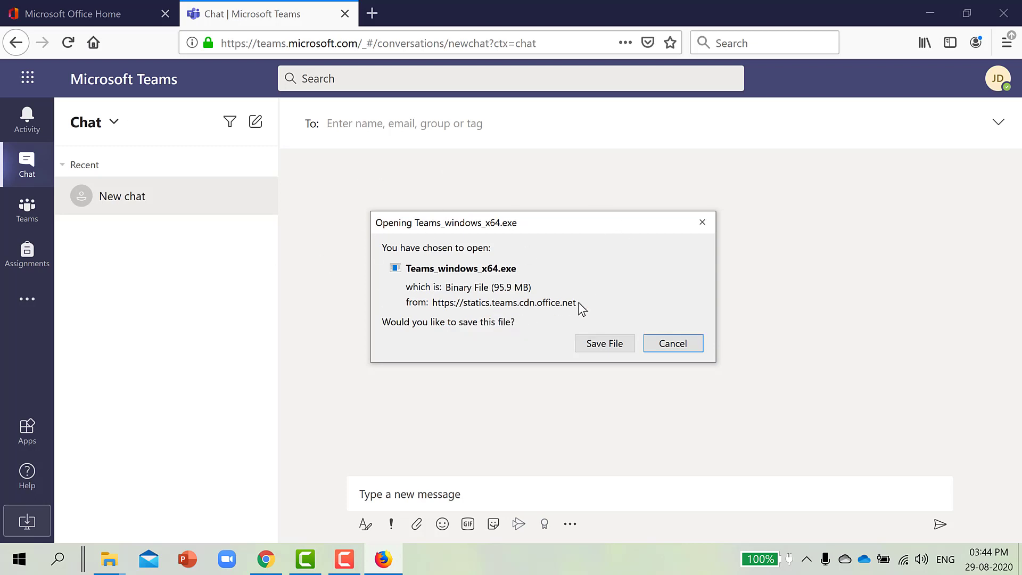
click(609, 351)
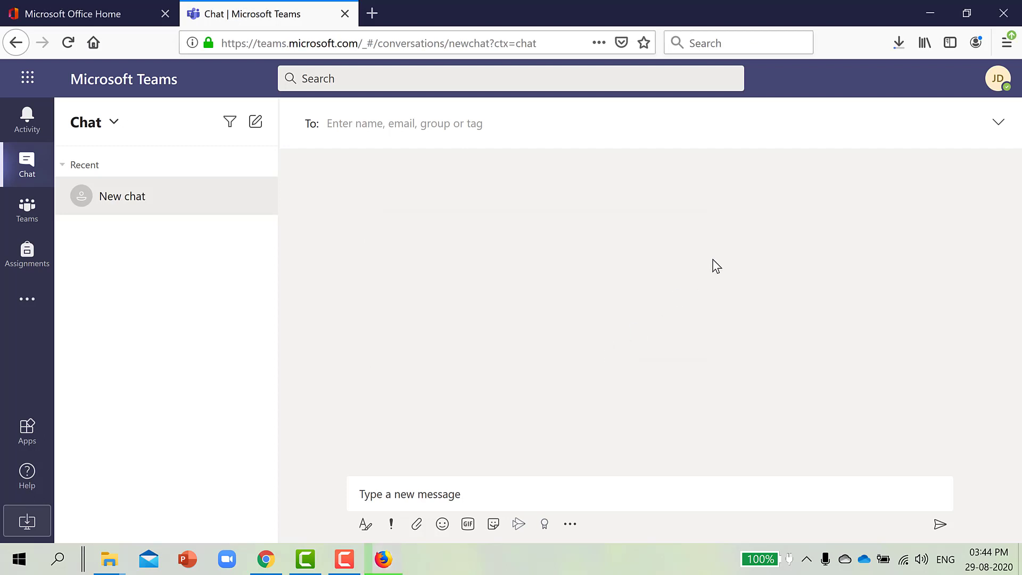
click(898, 42)
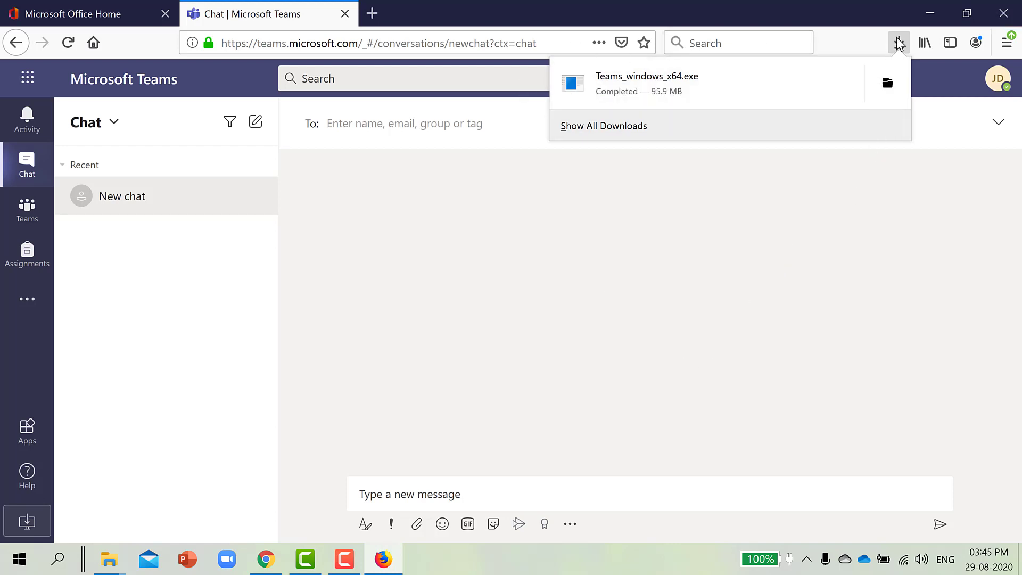
click(779, 314)
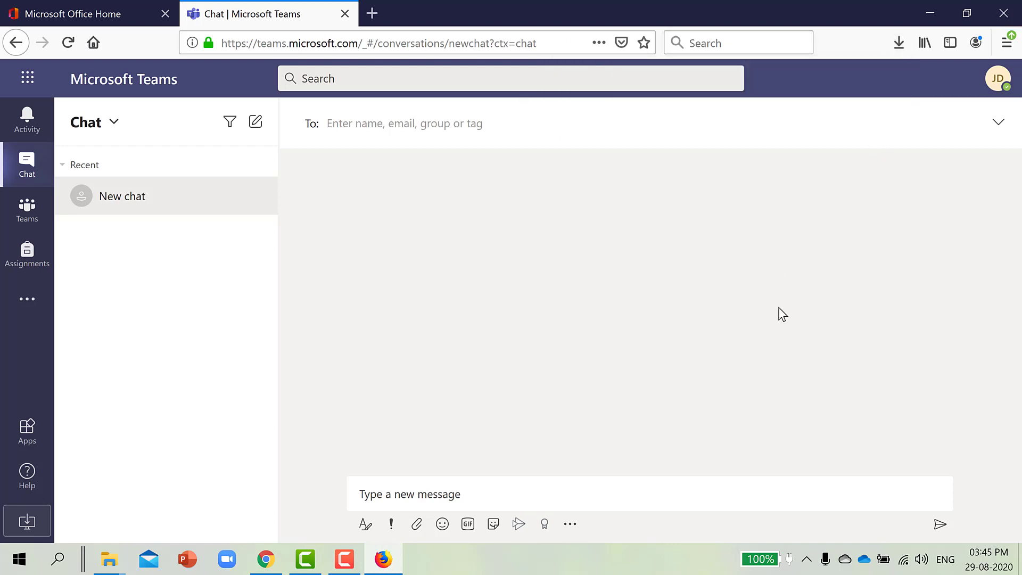
click(898, 44)
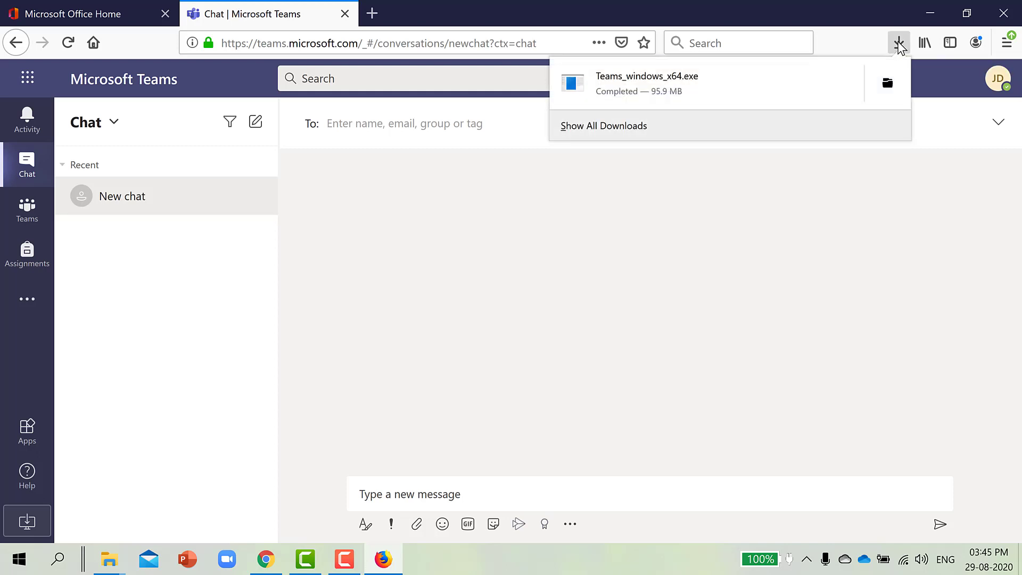
Launch Teams_windows_x64.exe from Downloads and allow it through the Security Warning.
click(663, 84)
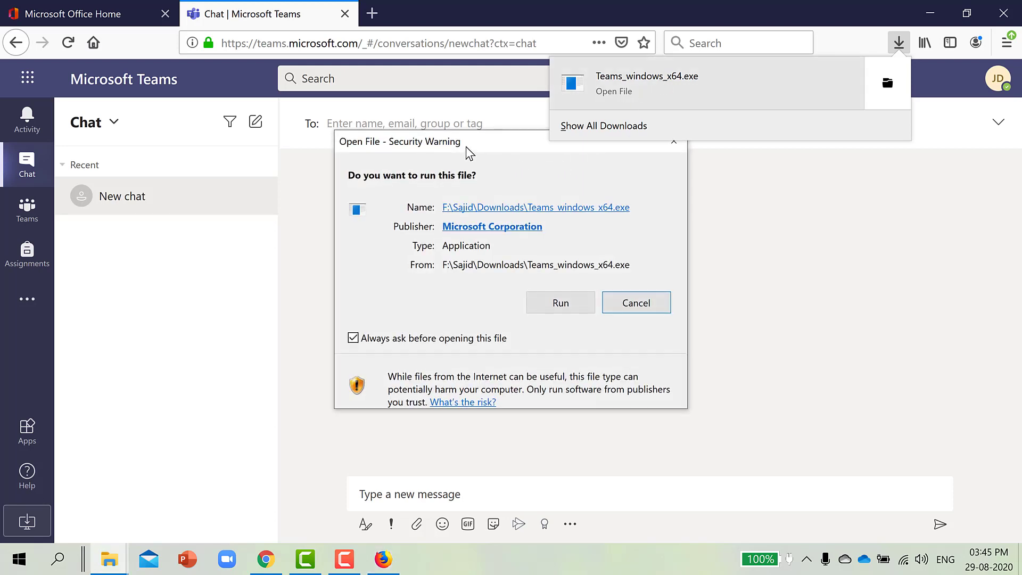
drag(465, 145, 420, 184)
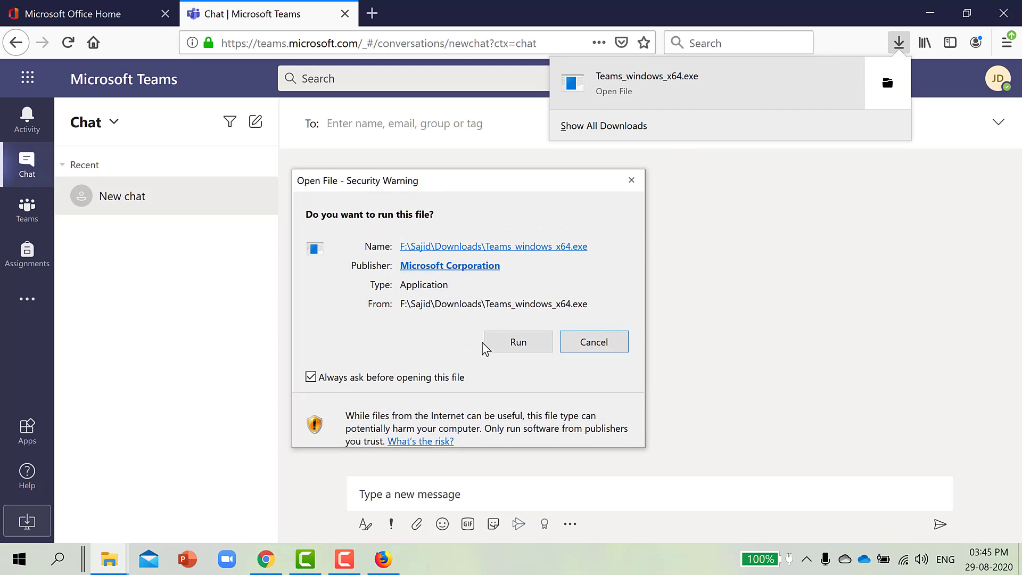
click(517, 342)
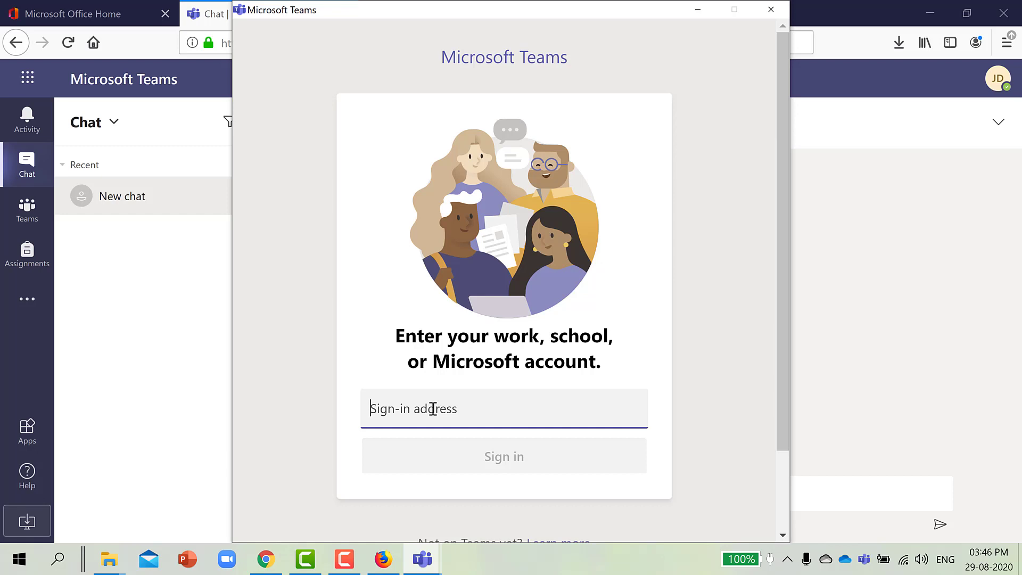
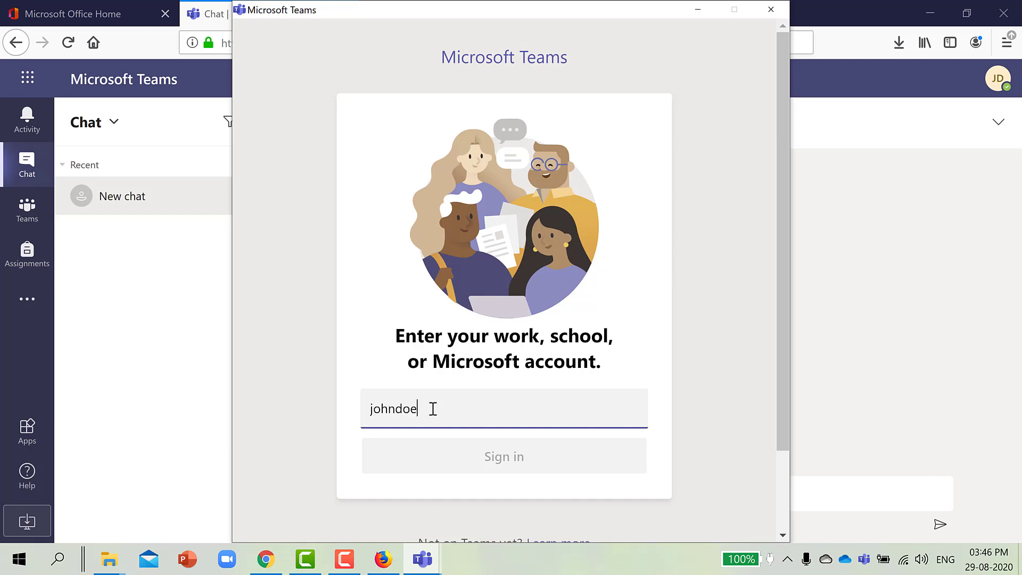
Sign in with the school e-mail and password, declining device management and signing into Teams only.
click(516, 456)
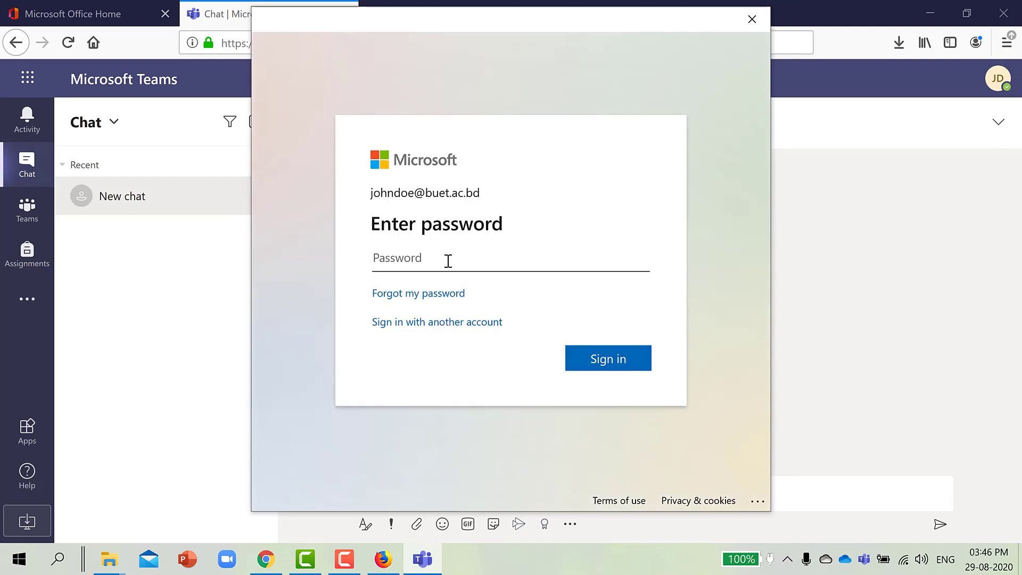
text(••)
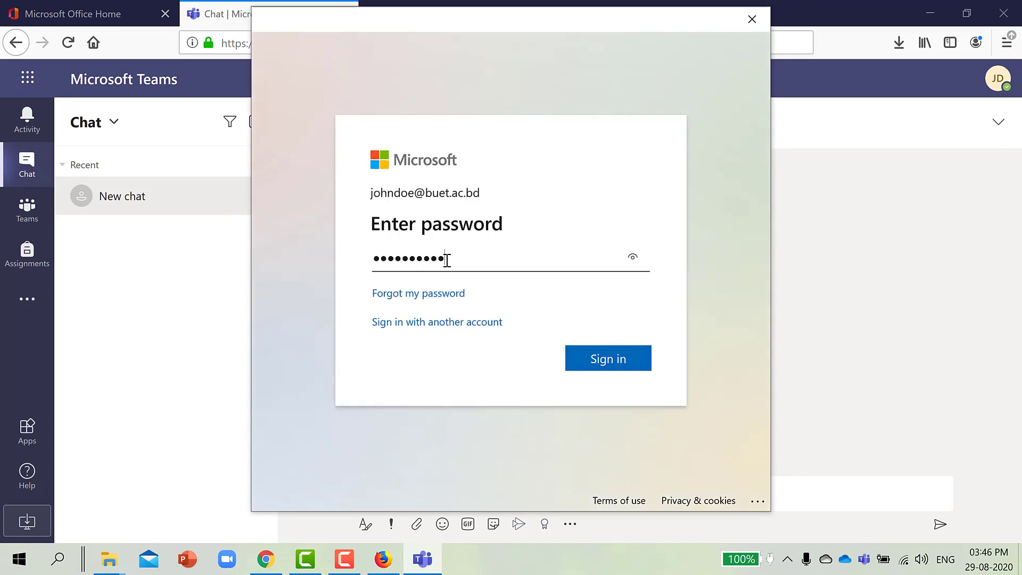
text(****)
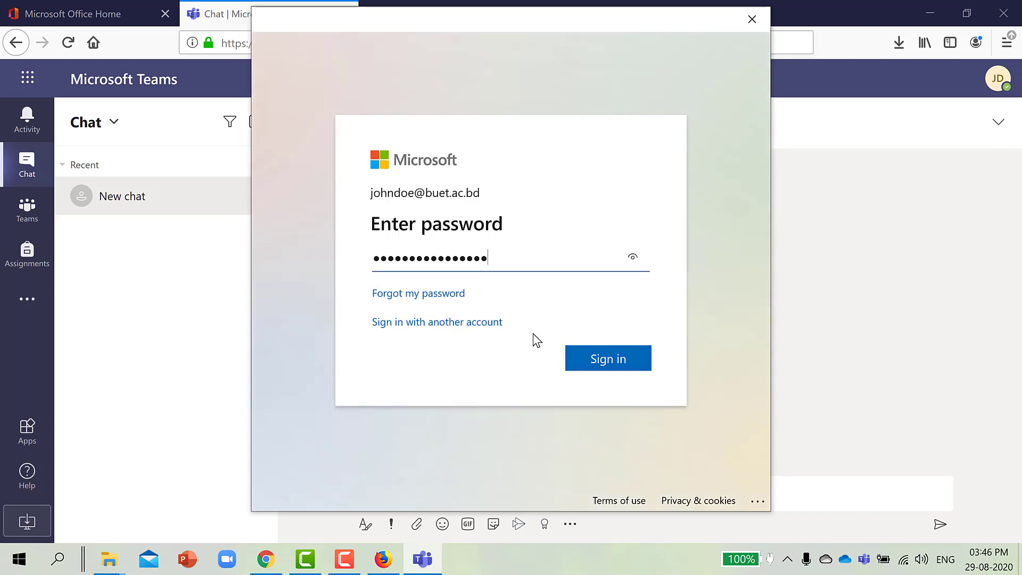
click(627, 370)
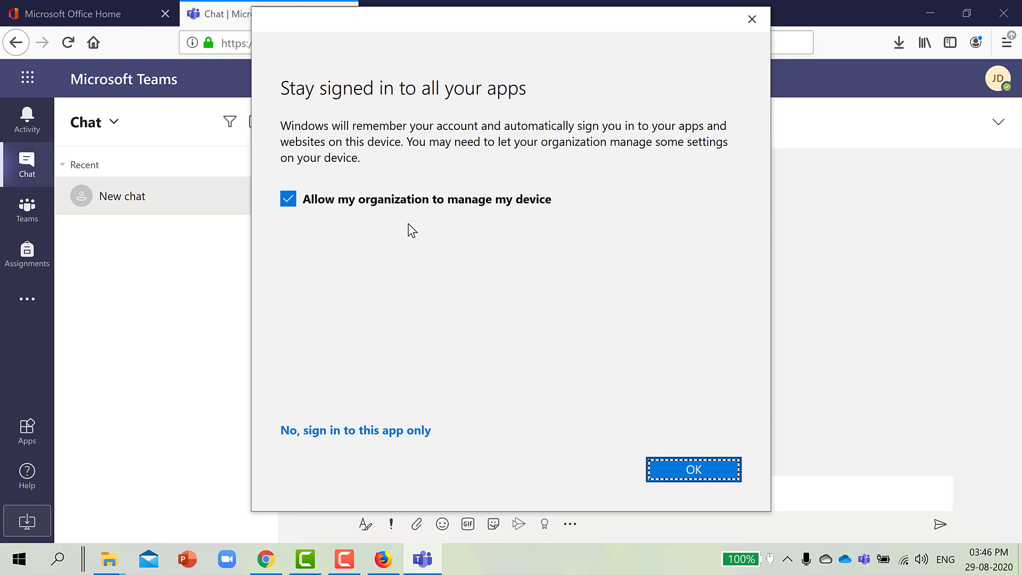
click(445, 205)
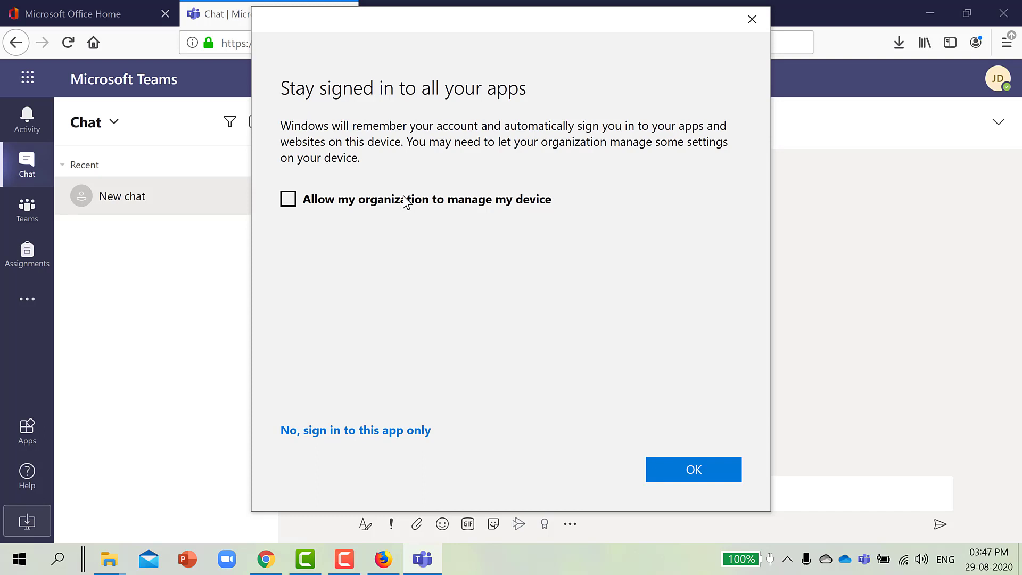
click(342, 431)
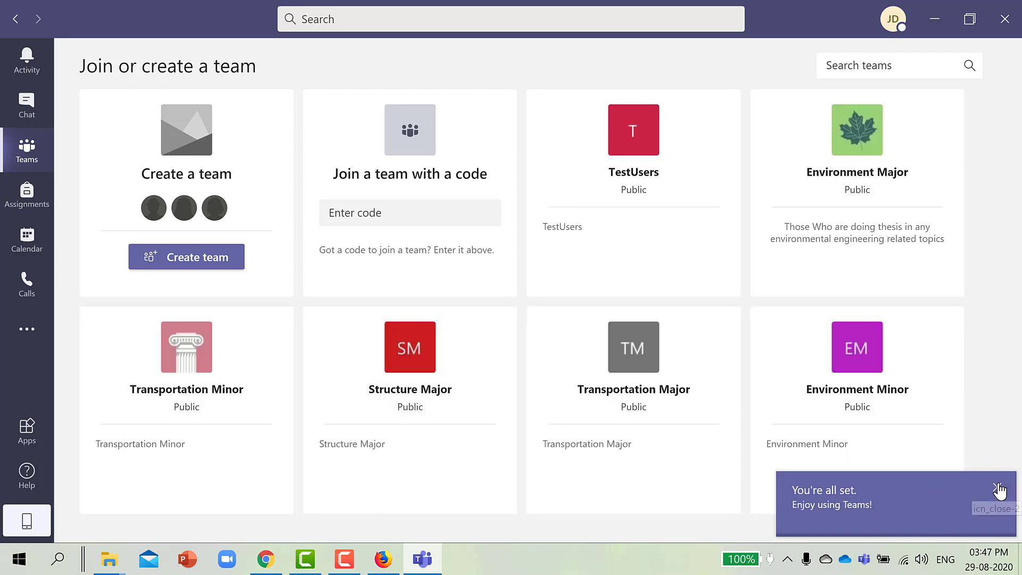
Close the You're all set notice and open the JD avatar's profile menu.
click(997, 488)
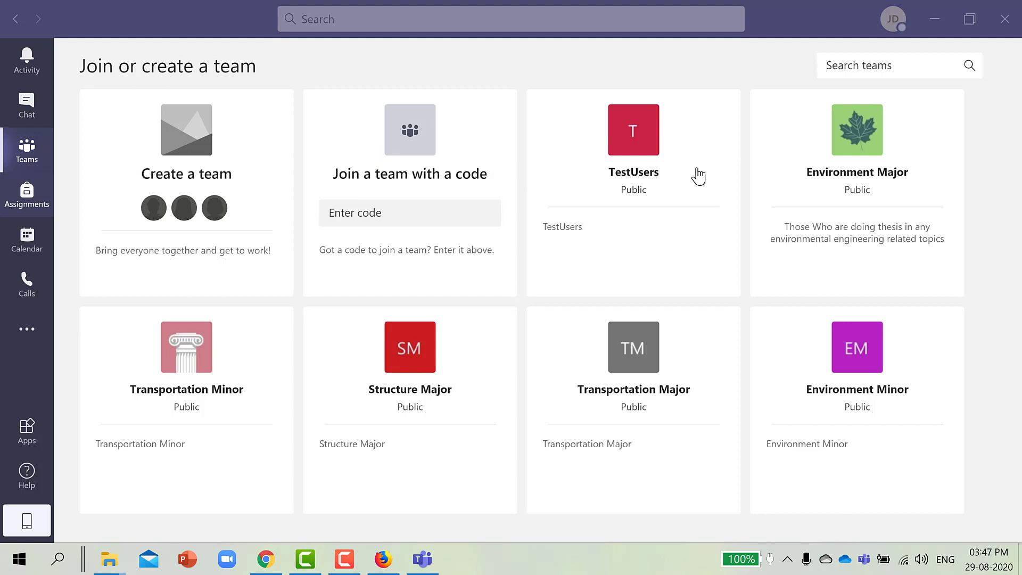
mouse_move(565, 184)
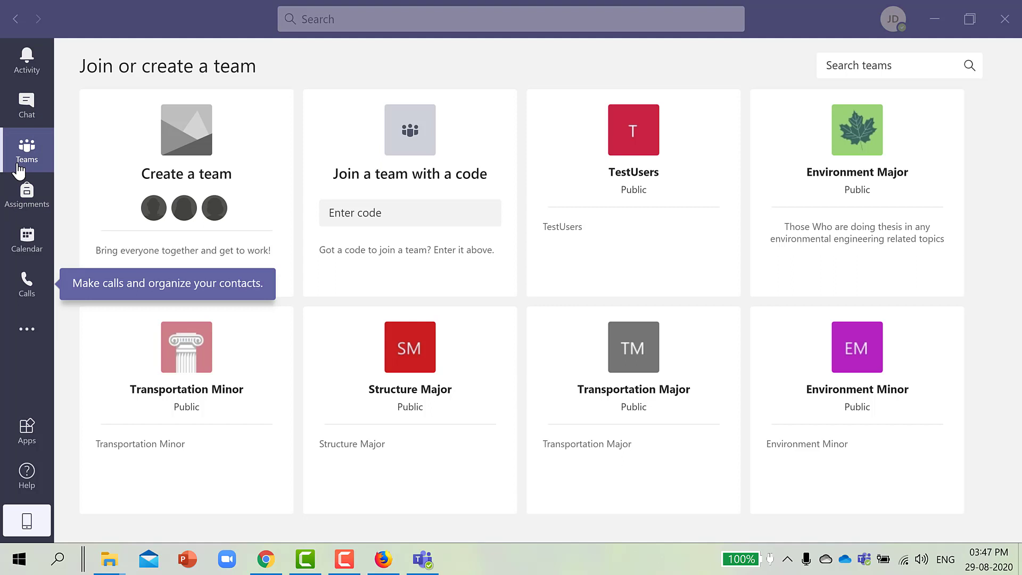
click(898, 22)
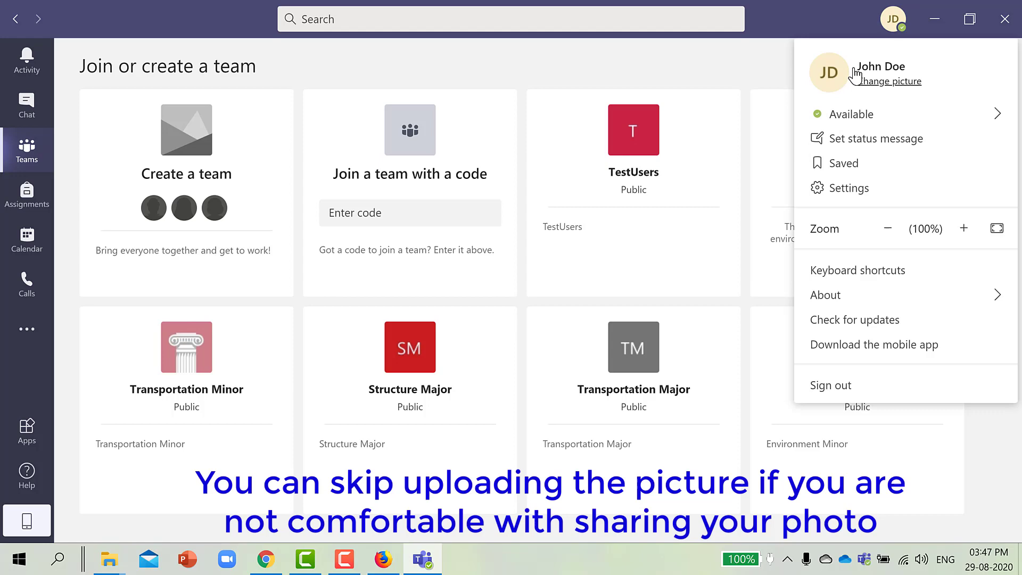
Choose profile_picture.png from the Desktop as the new Teams avatar and save it.
click(891, 20)
click(884, 15)
click(888, 82)
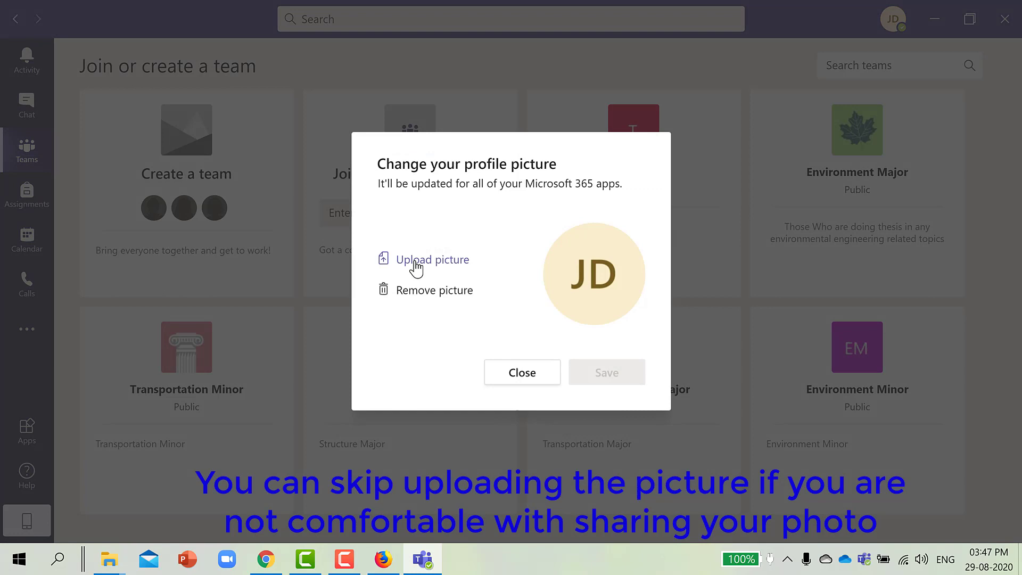
click(415, 264)
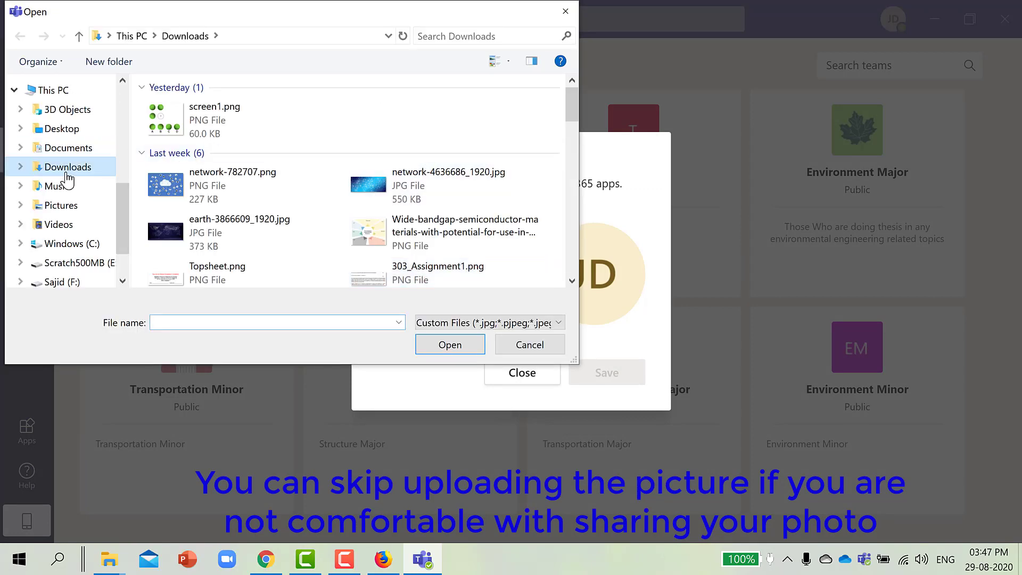
click(61, 129)
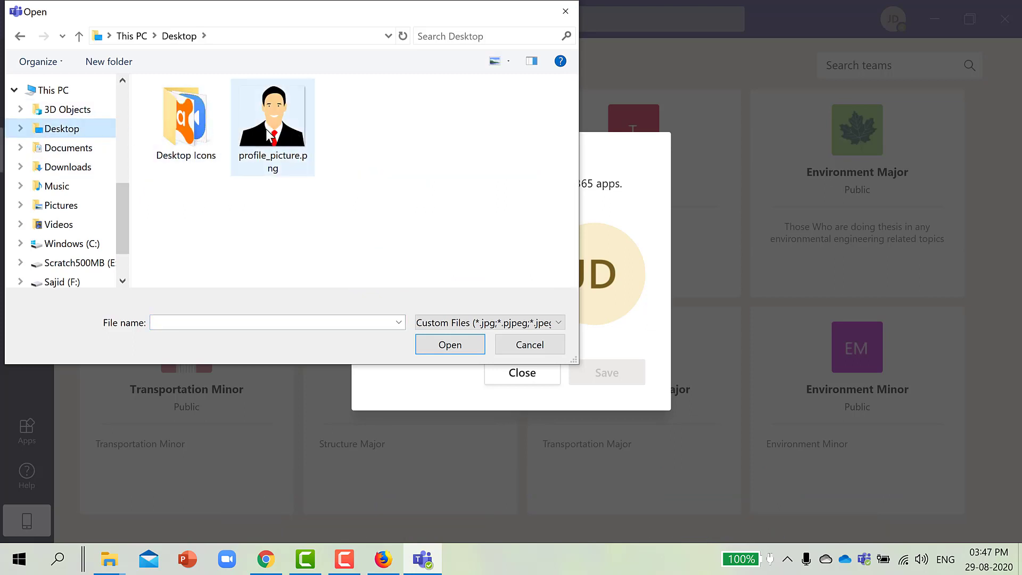
click(267, 130)
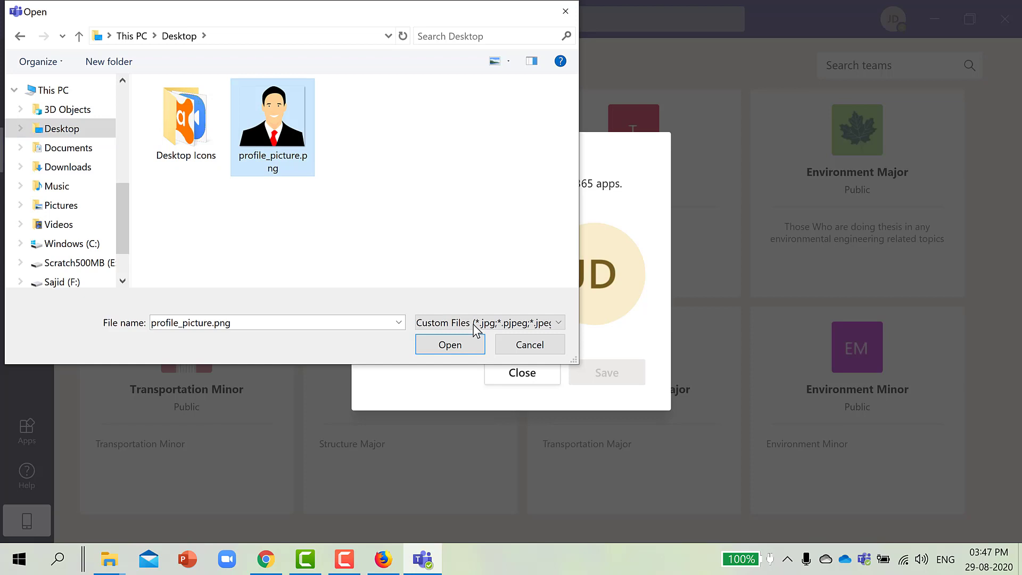
click(470, 350)
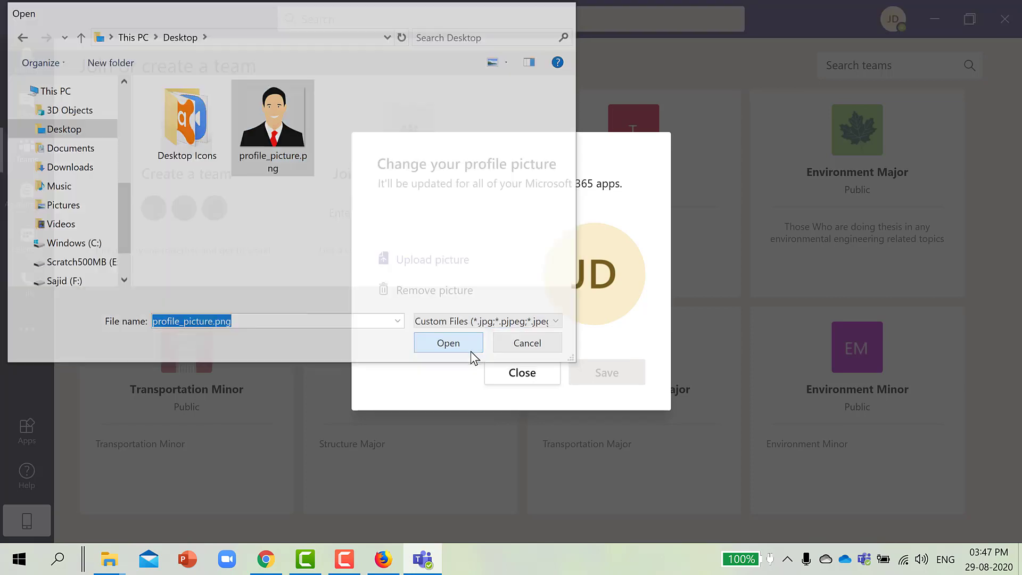
click(601, 375)
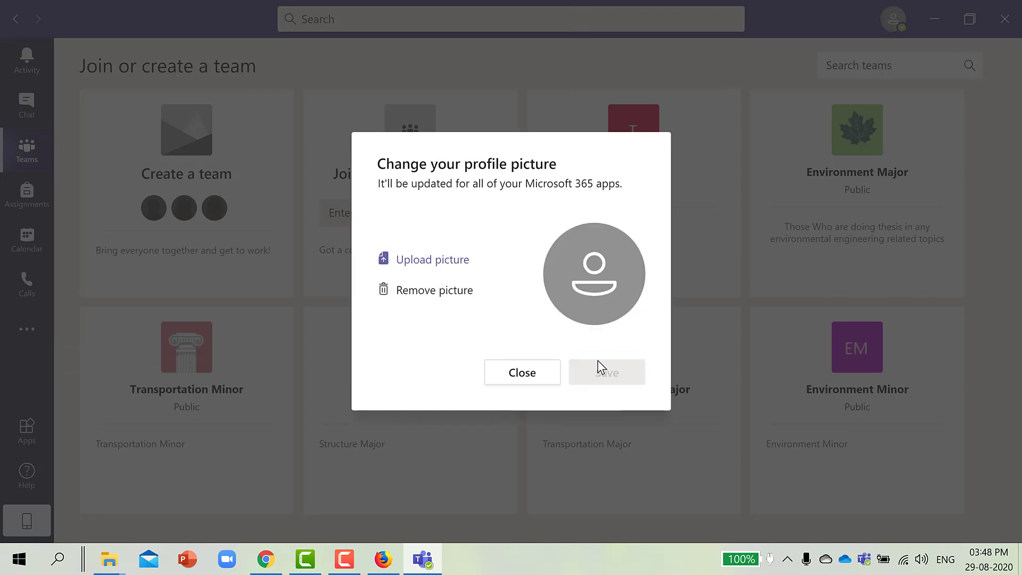
Close the picture dialog and check the new avatar in the profile menu.
click(536, 383)
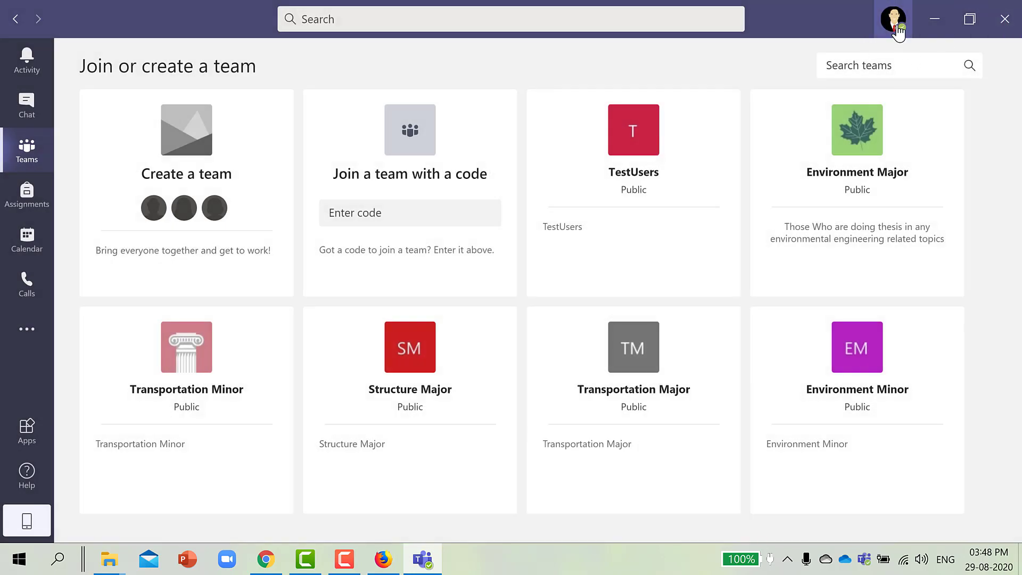
click(897, 32)
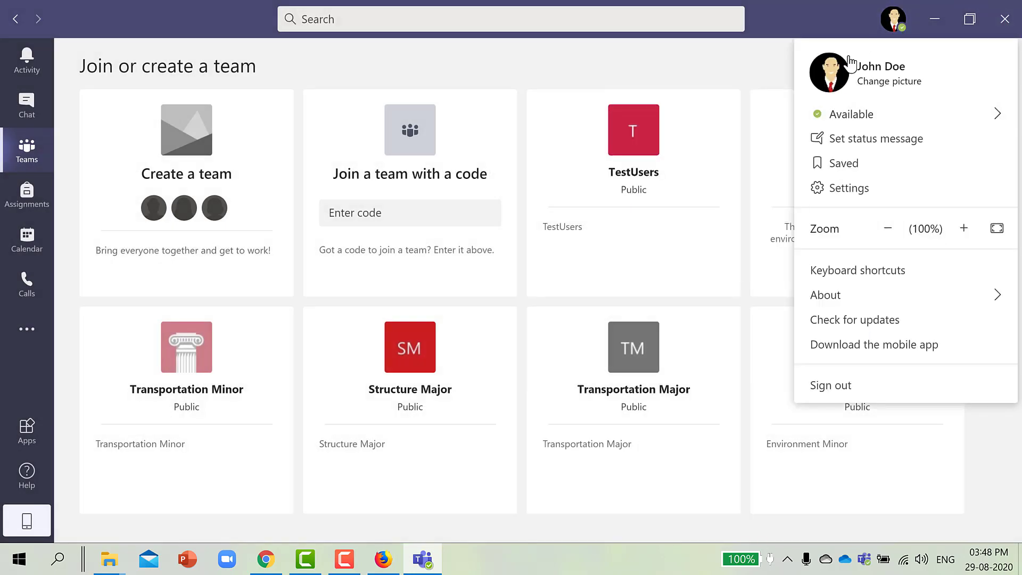
click(886, 24)
mouse_move(811, 106)
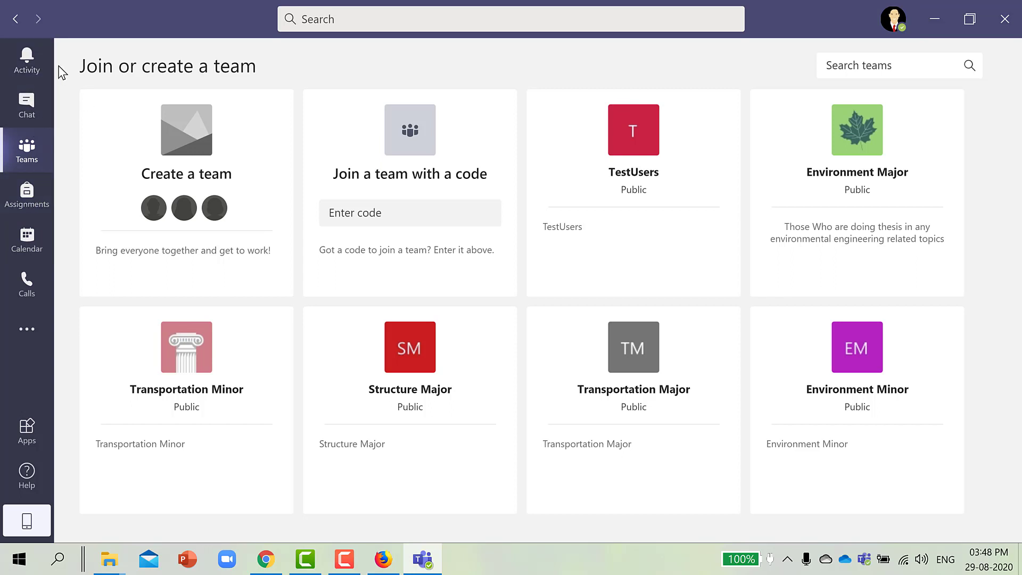
Visit Activity, Chat, Teams and Assignments in turn, finishing on the Calendar's Work week view.
click(24, 68)
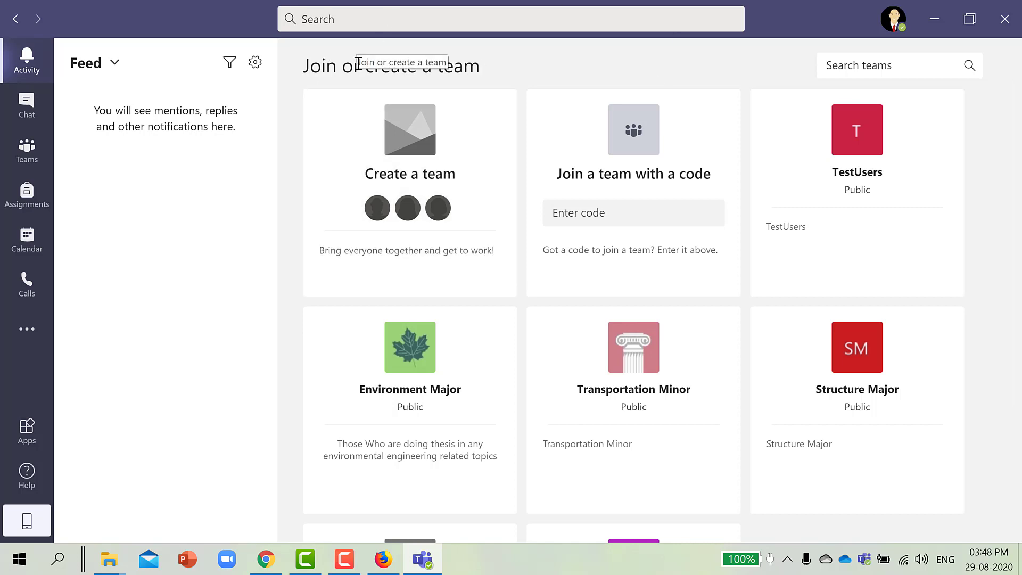
click(10, 104)
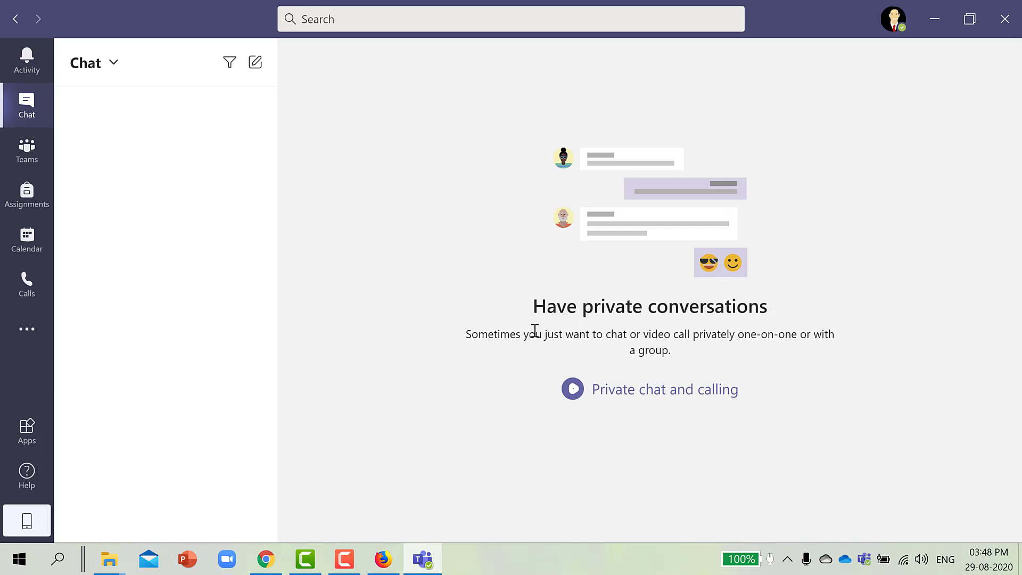
click(35, 158)
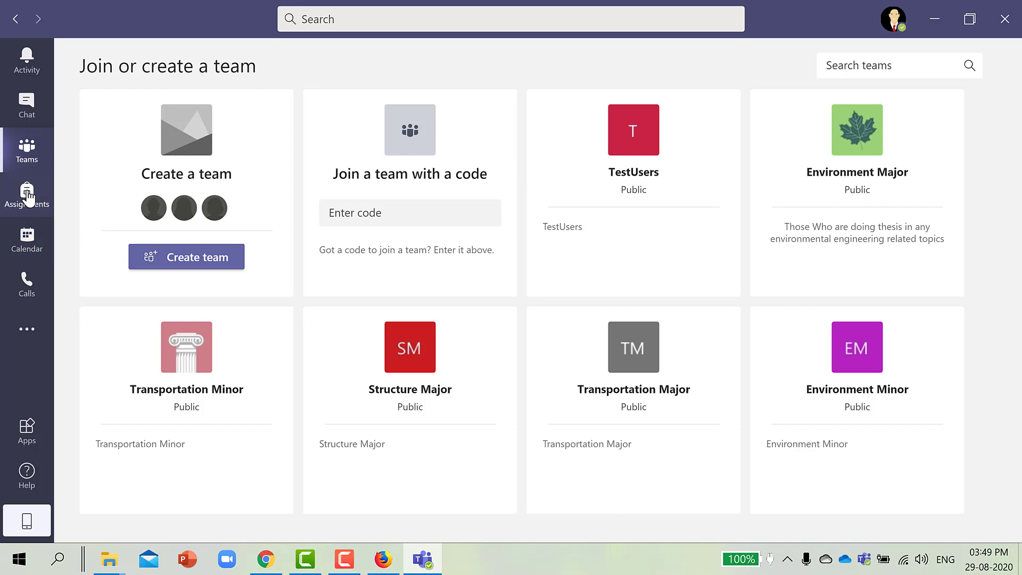
click(28, 198)
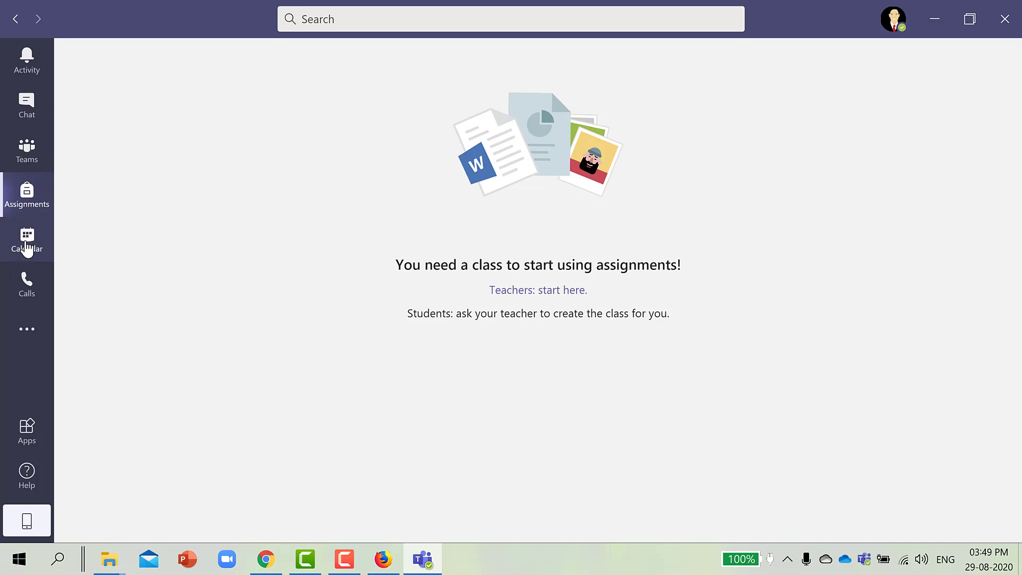
click(27, 246)
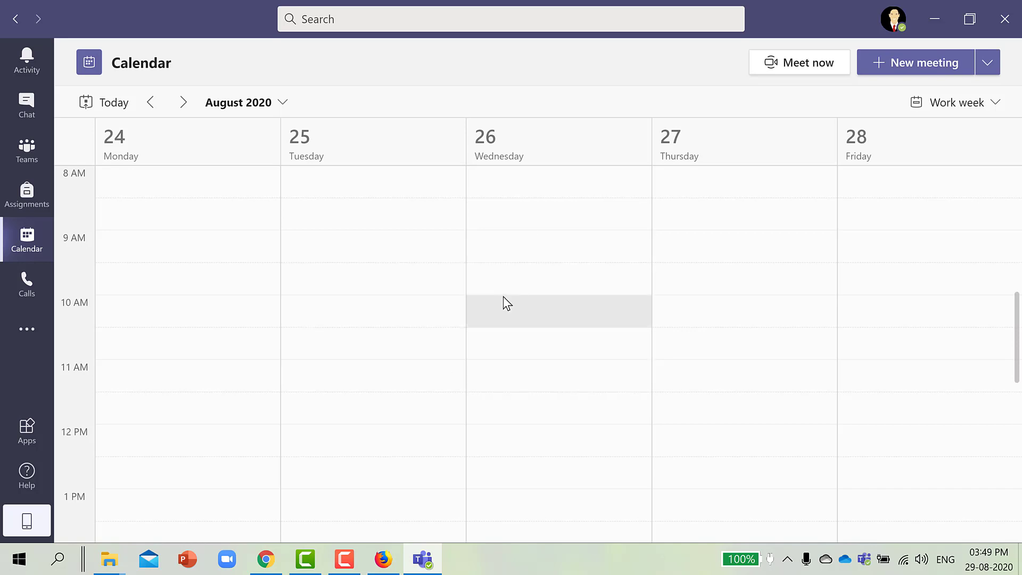
Change the calendar to Week view and refresh to reveal Saturday's 4:30–5:00 PM meeting.
drag(483, 301, 305, 278)
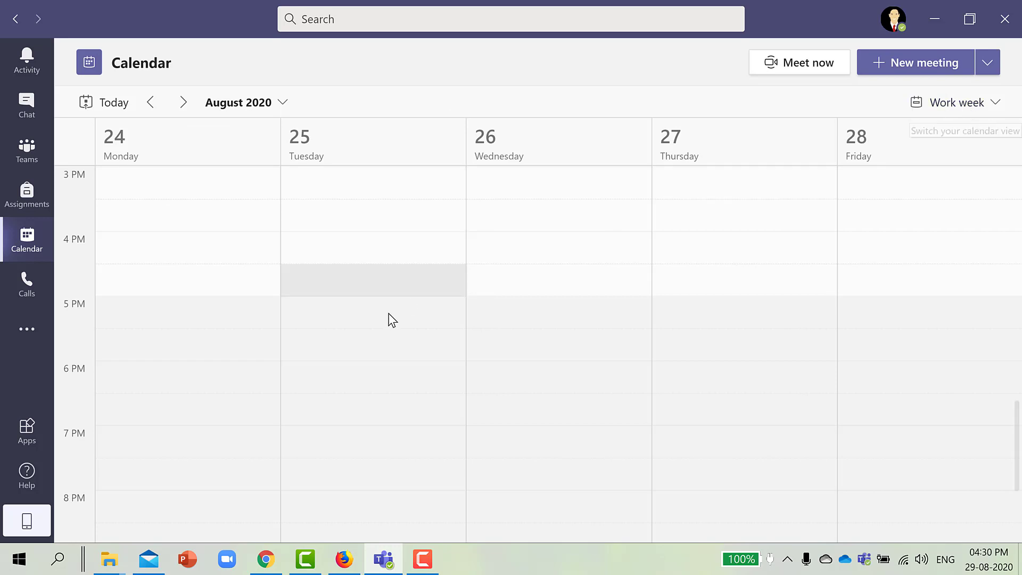
click(965, 108)
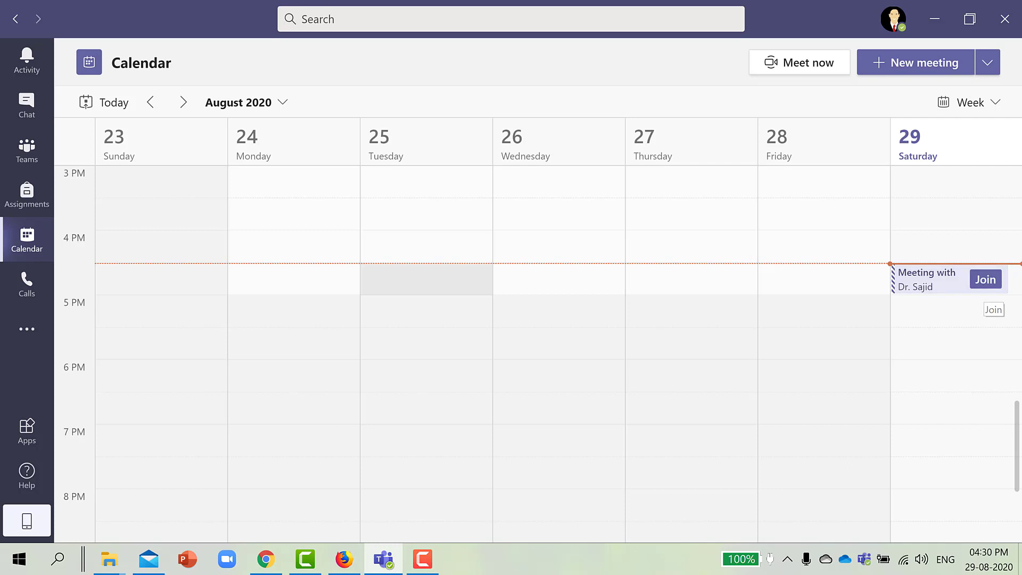
click(7, 251)
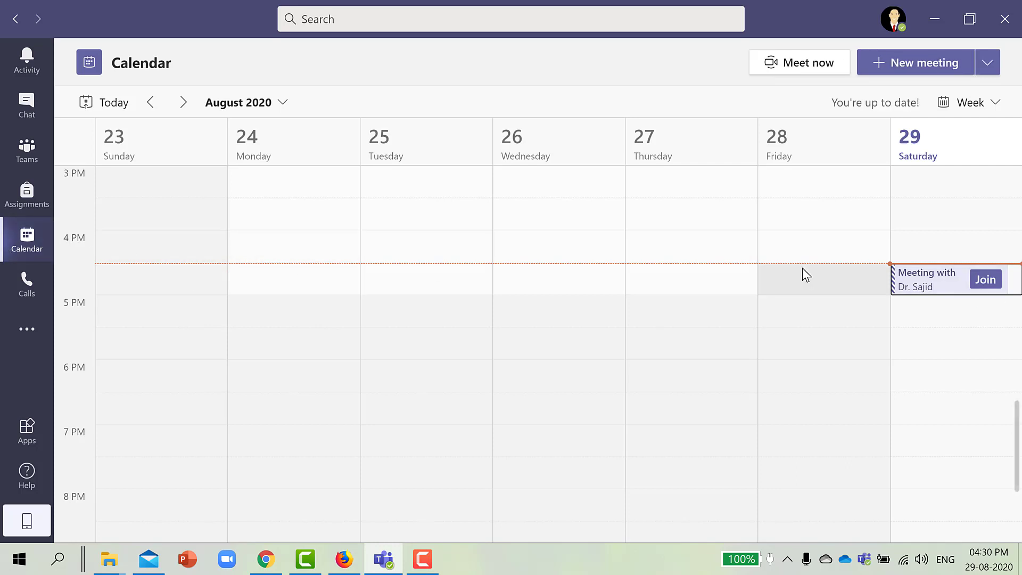
Join the Saturday 29 meeting with the camera off and microphone muted.
click(985, 280)
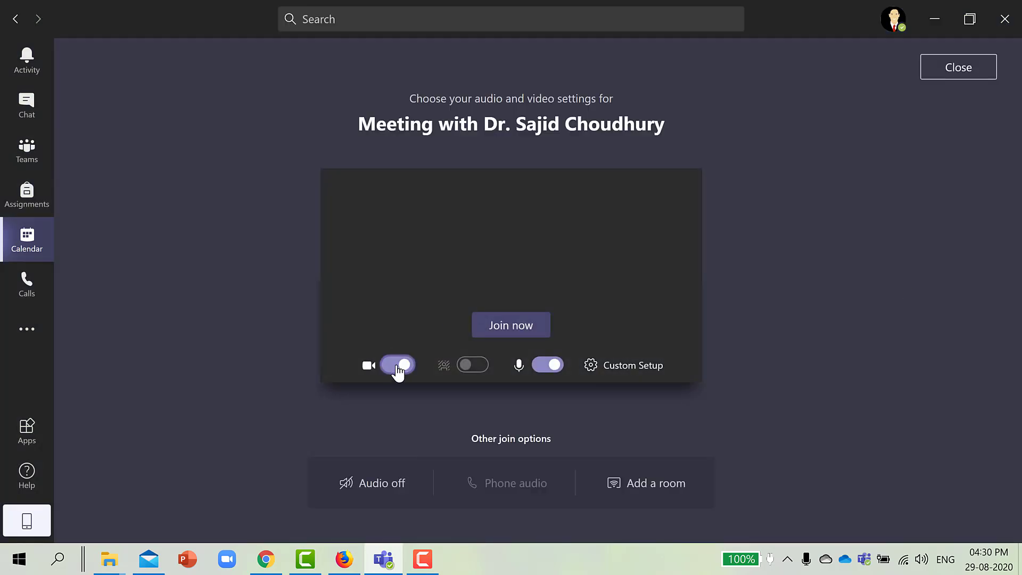
click(397, 365)
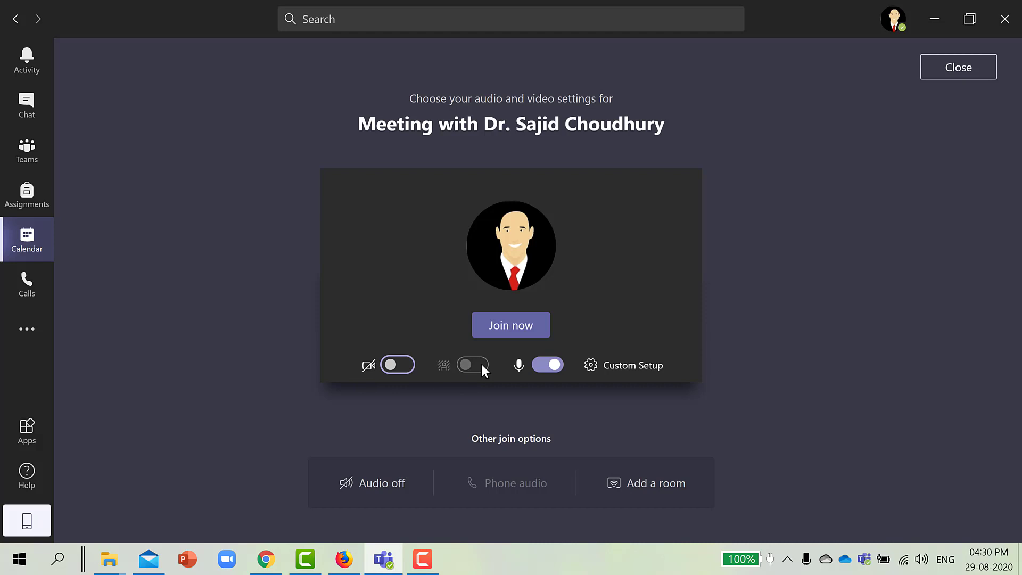
click(559, 366)
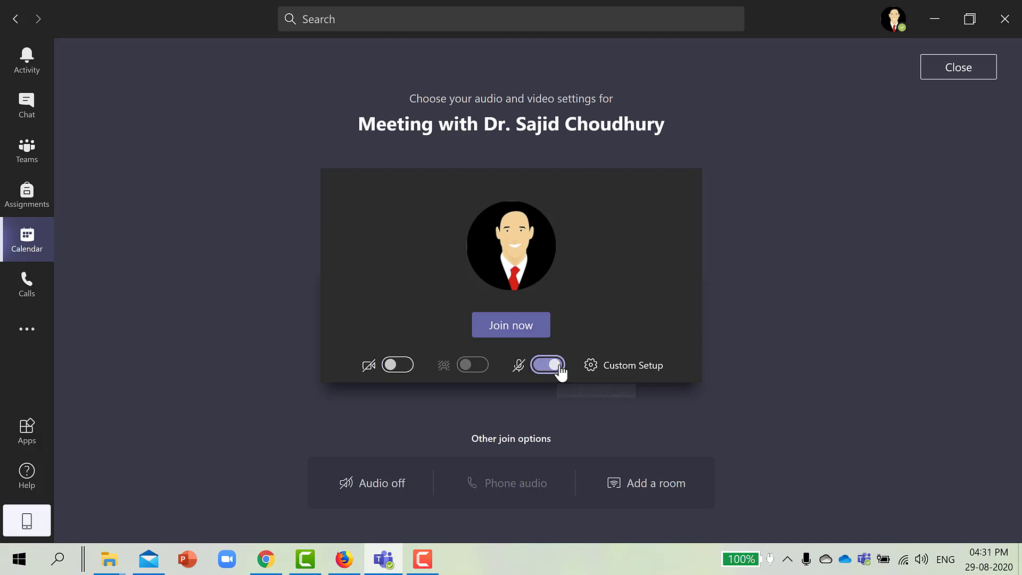
click(508, 327)
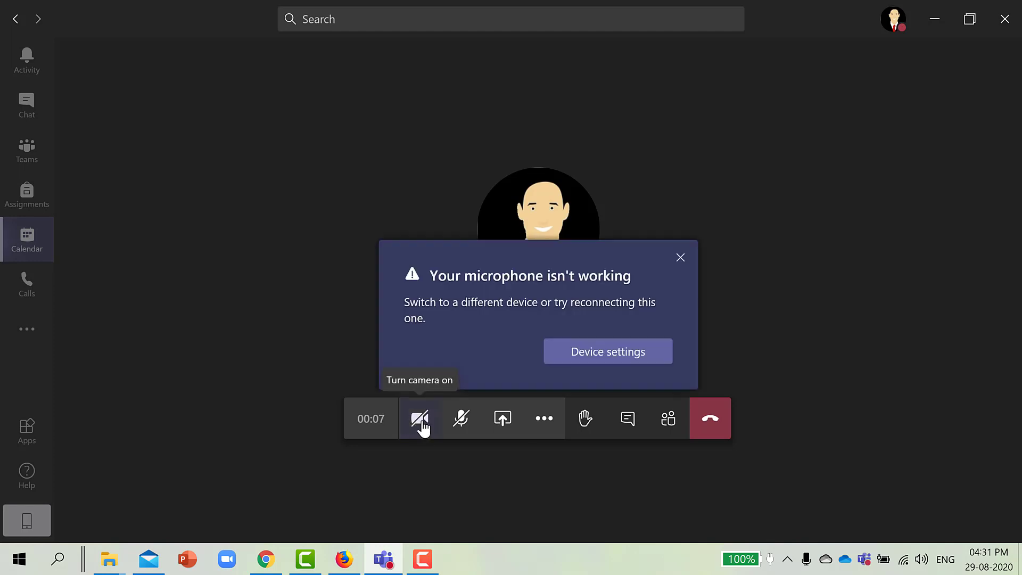
Close the microphone-not-working warning, then raise and lower a hand.
click(680, 258)
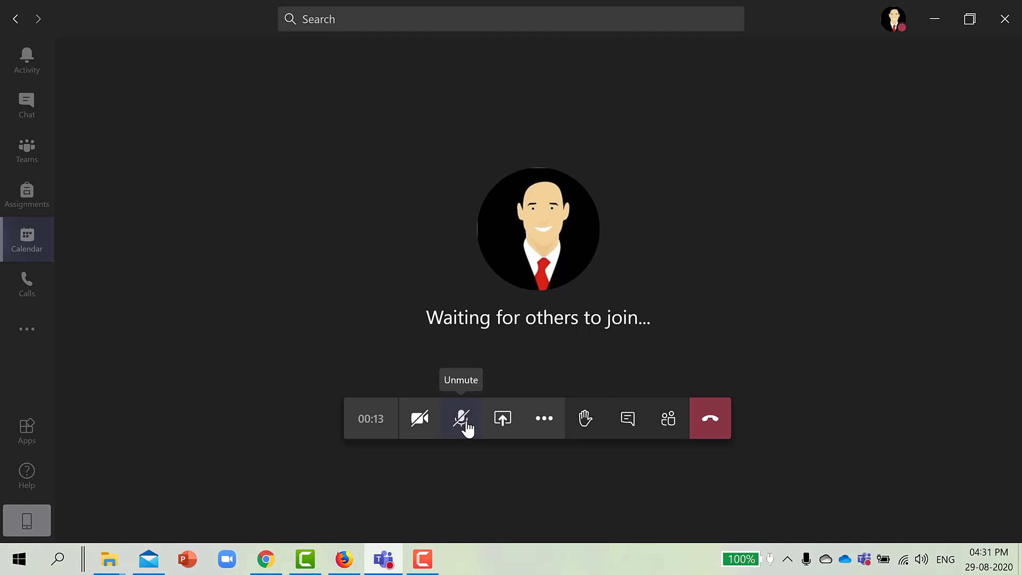
click(585, 419)
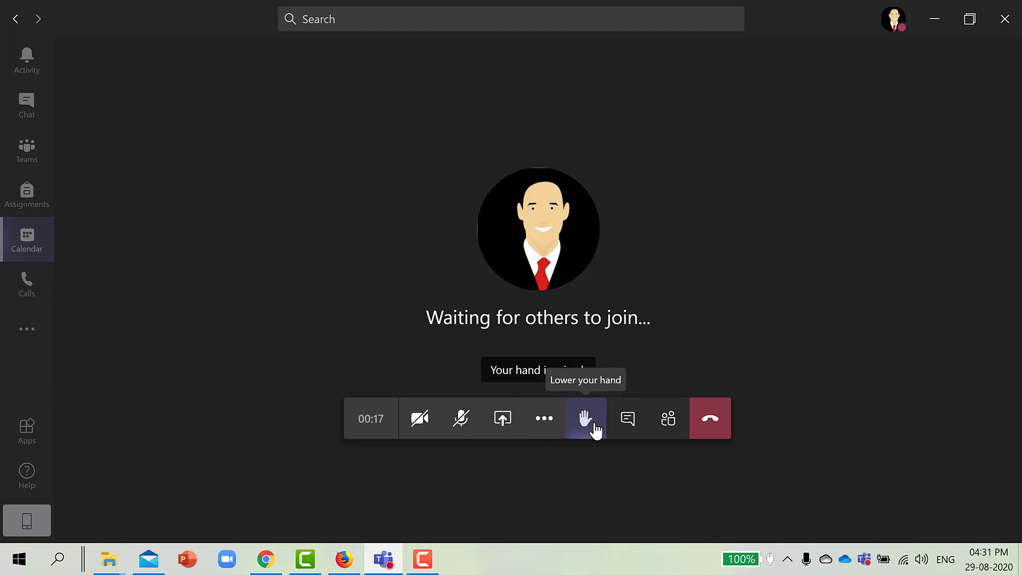
click(586, 419)
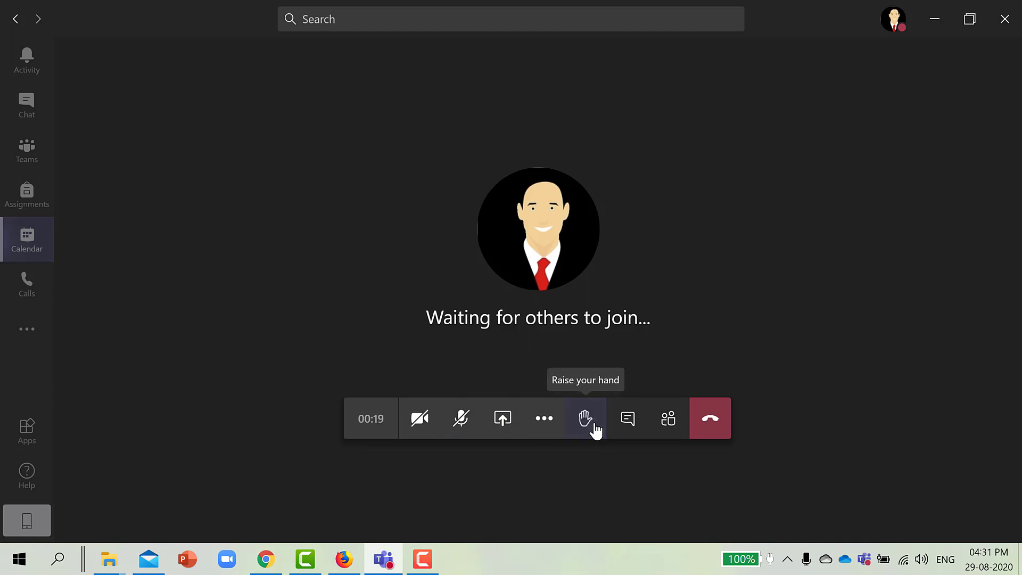
Send 'Hello World' in the meeting conversation.
click(626, 419)
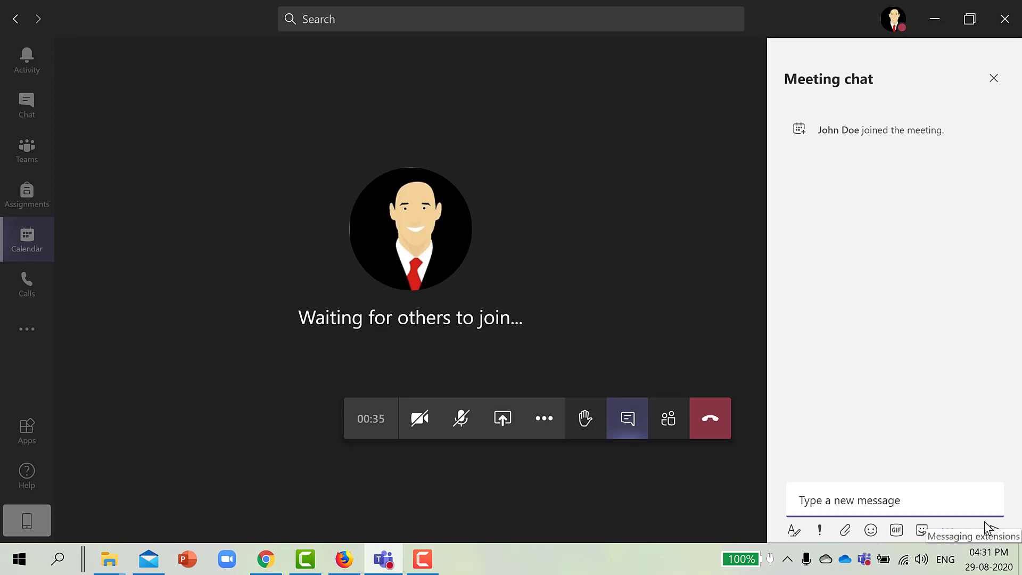
click(891, 500)
text(Hello Wor)
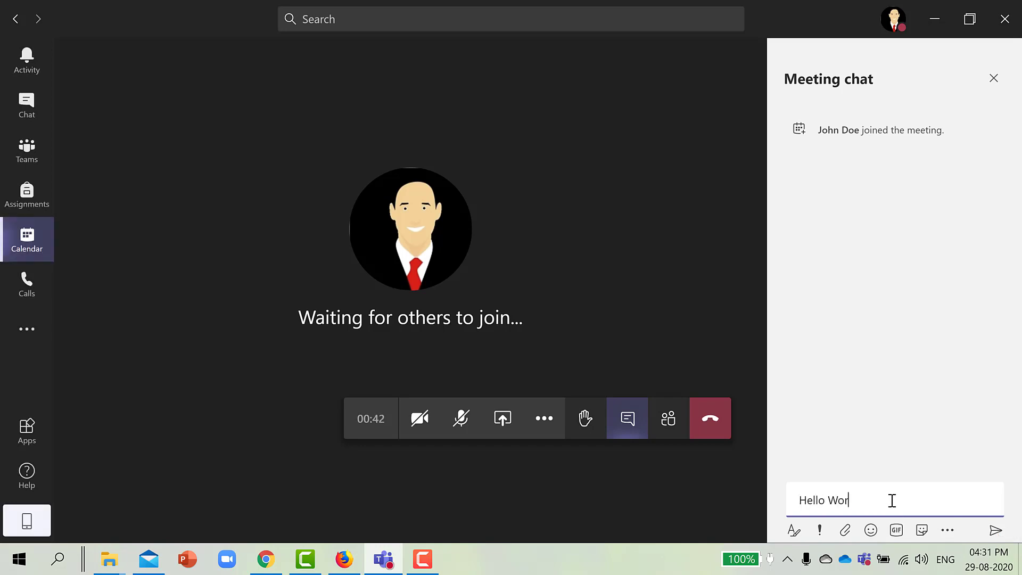
text(ld)
key(Return)
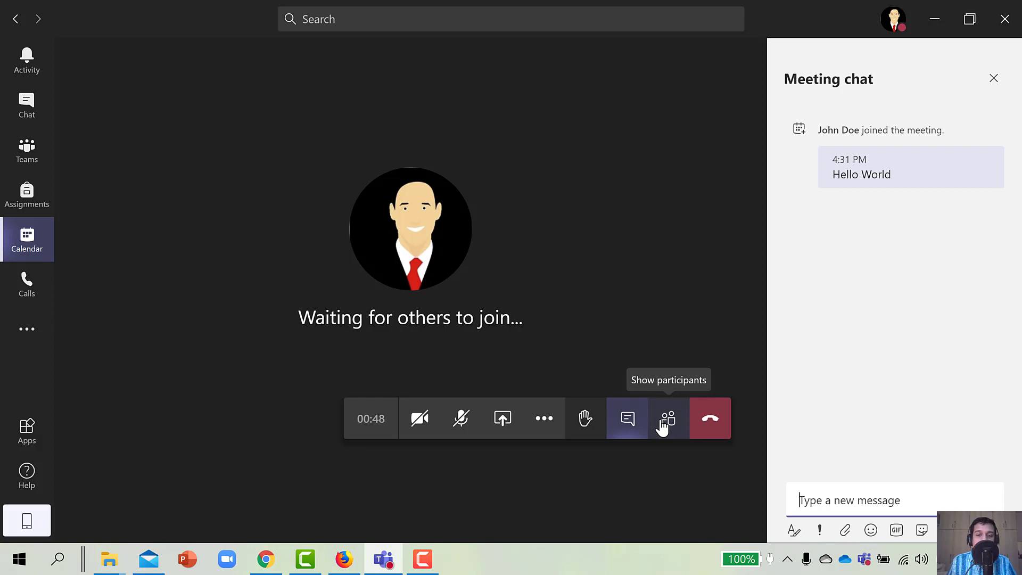
Show the meeting's People list with the current attendee and one invited guest.
click(662, 426)
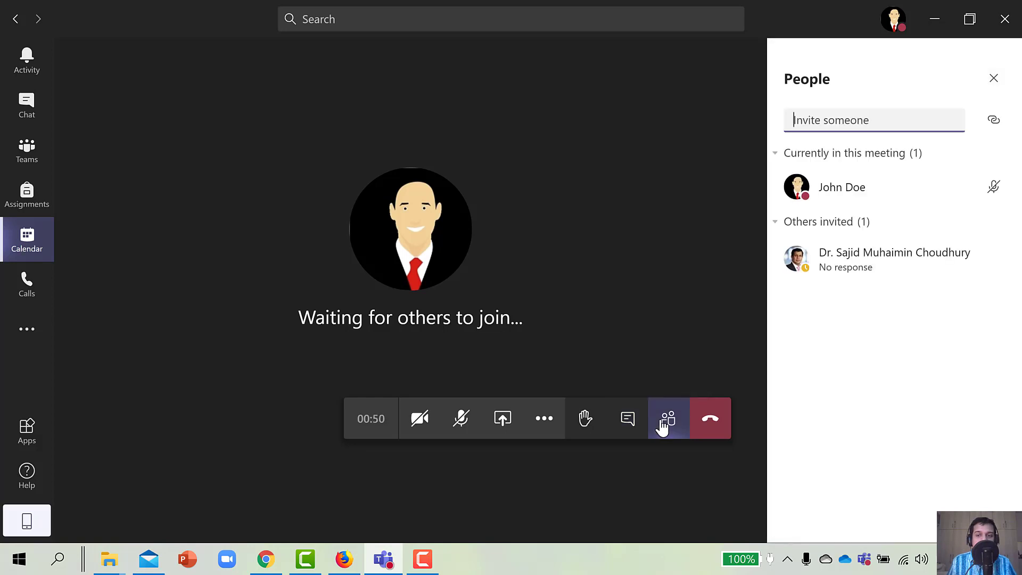